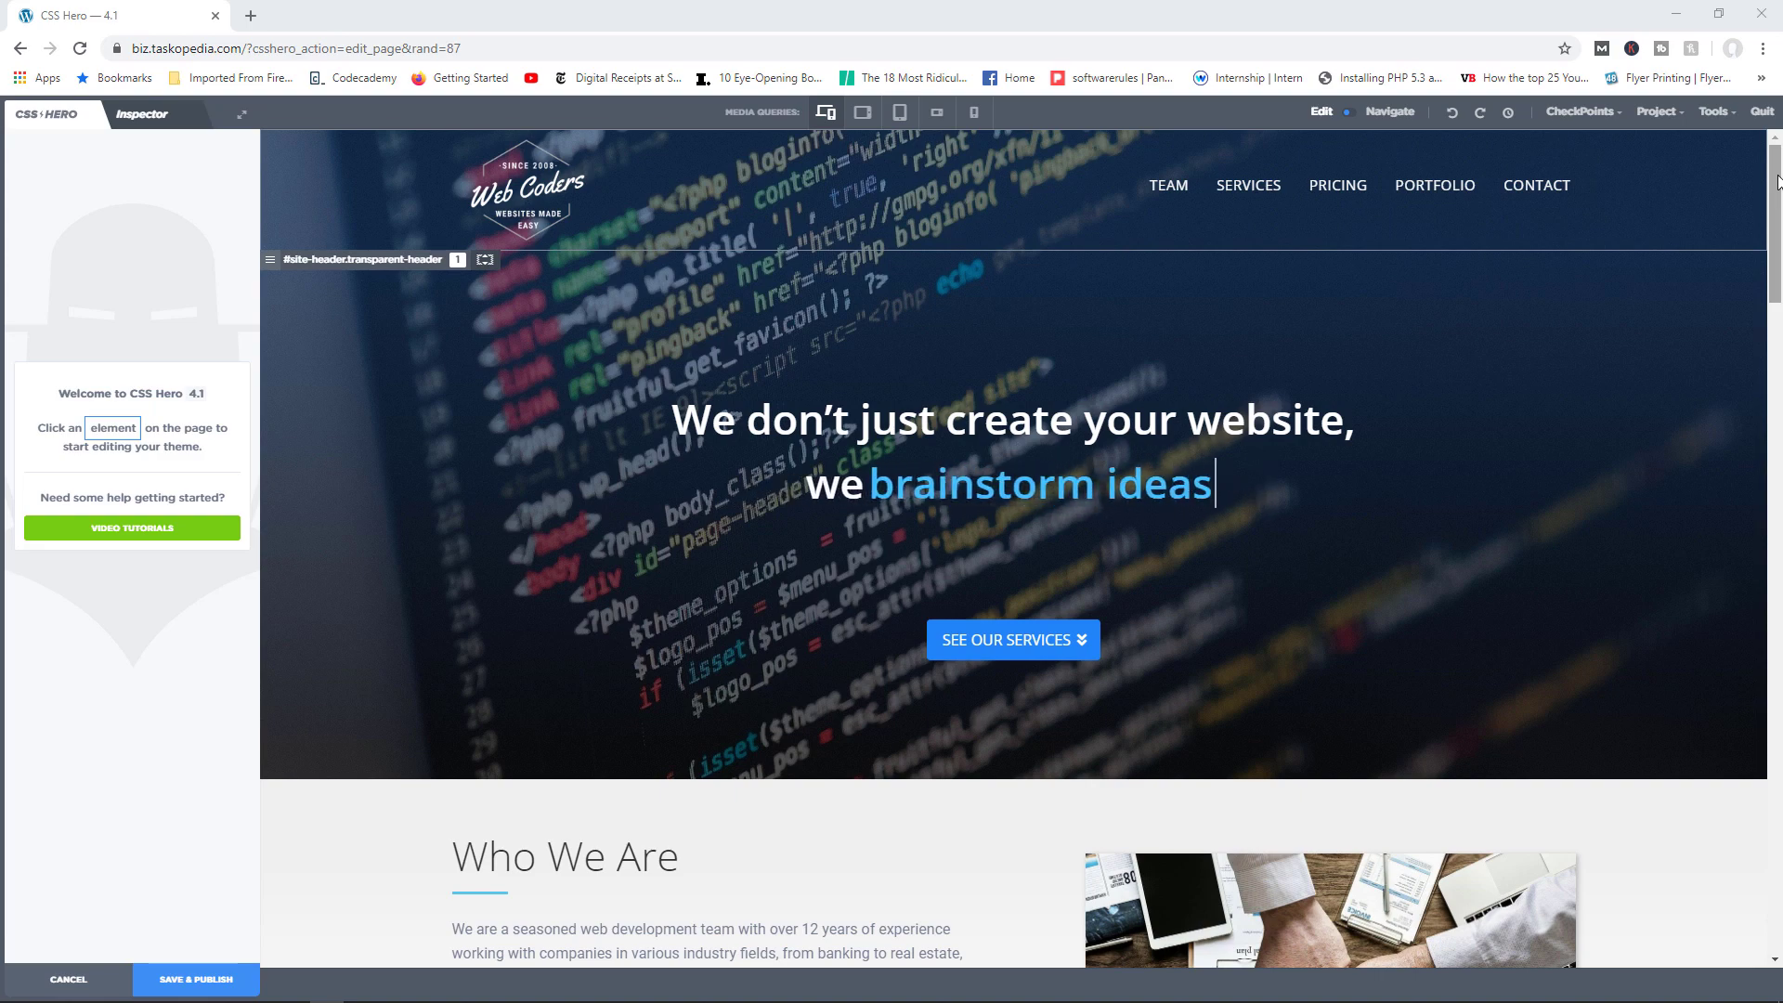
Scroll the homepage down until the Clients section with its six logos shows
drag(1777, 181, 1777, 685)
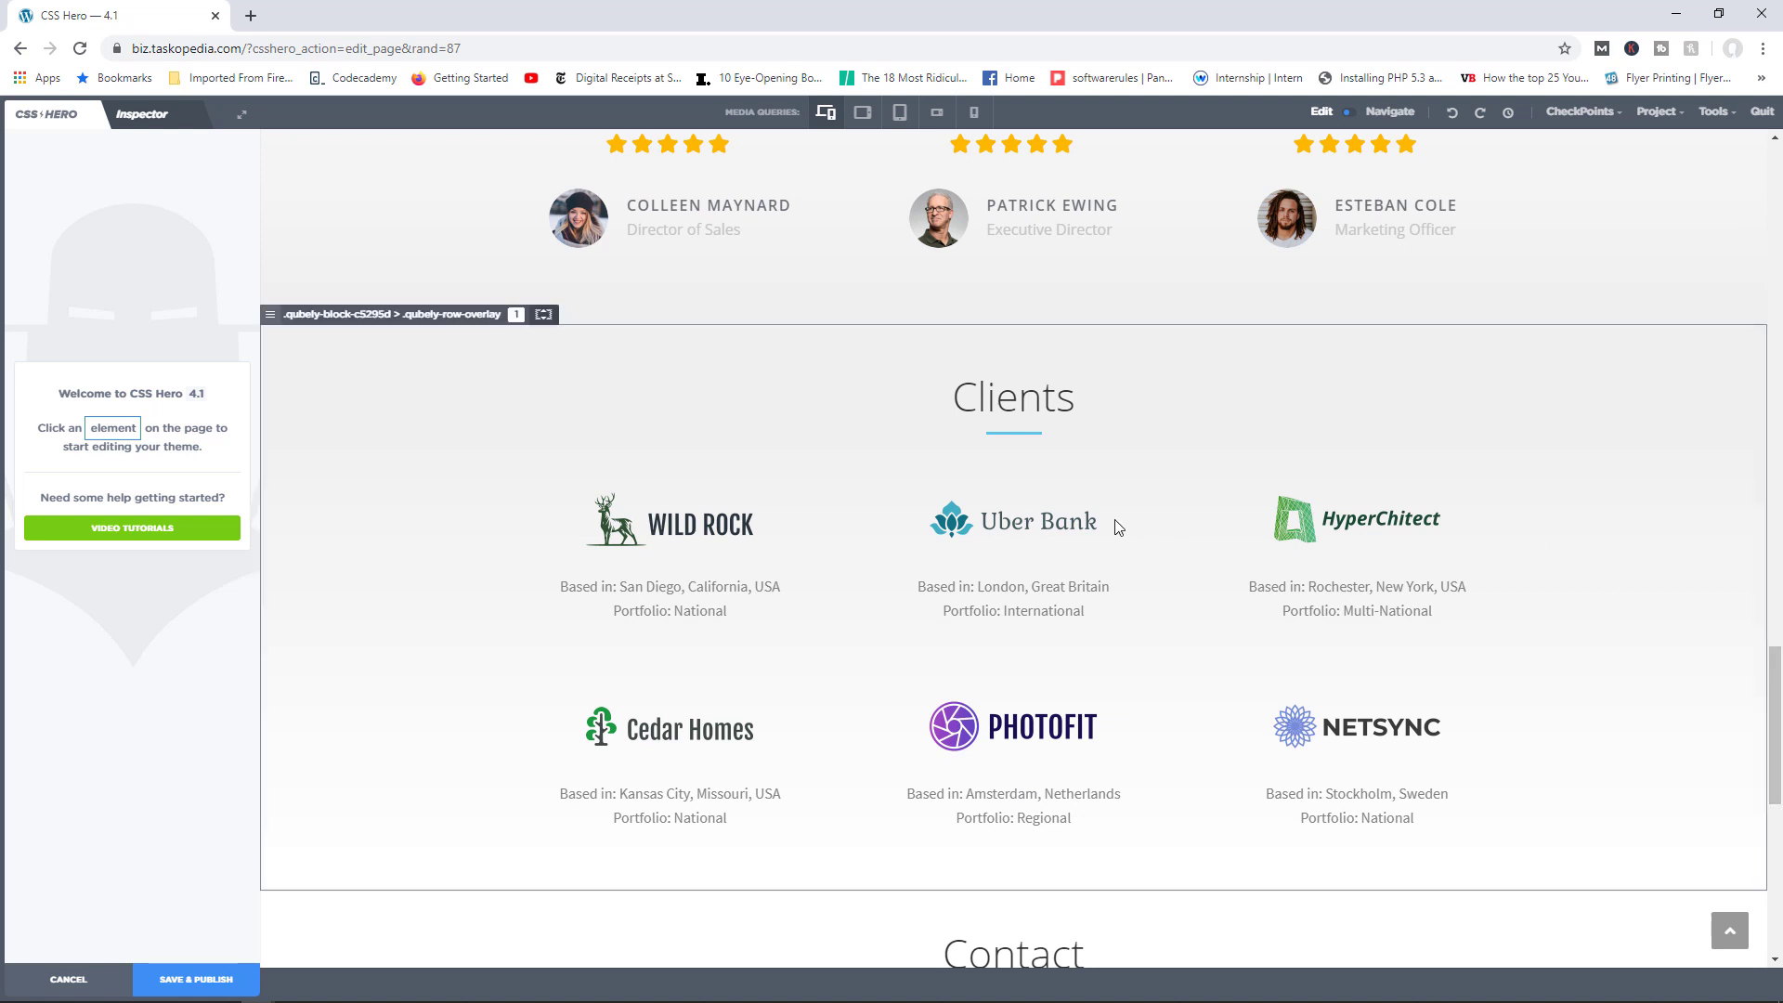
Select the Uber Bank logo block for inspection
click(1062, 502)
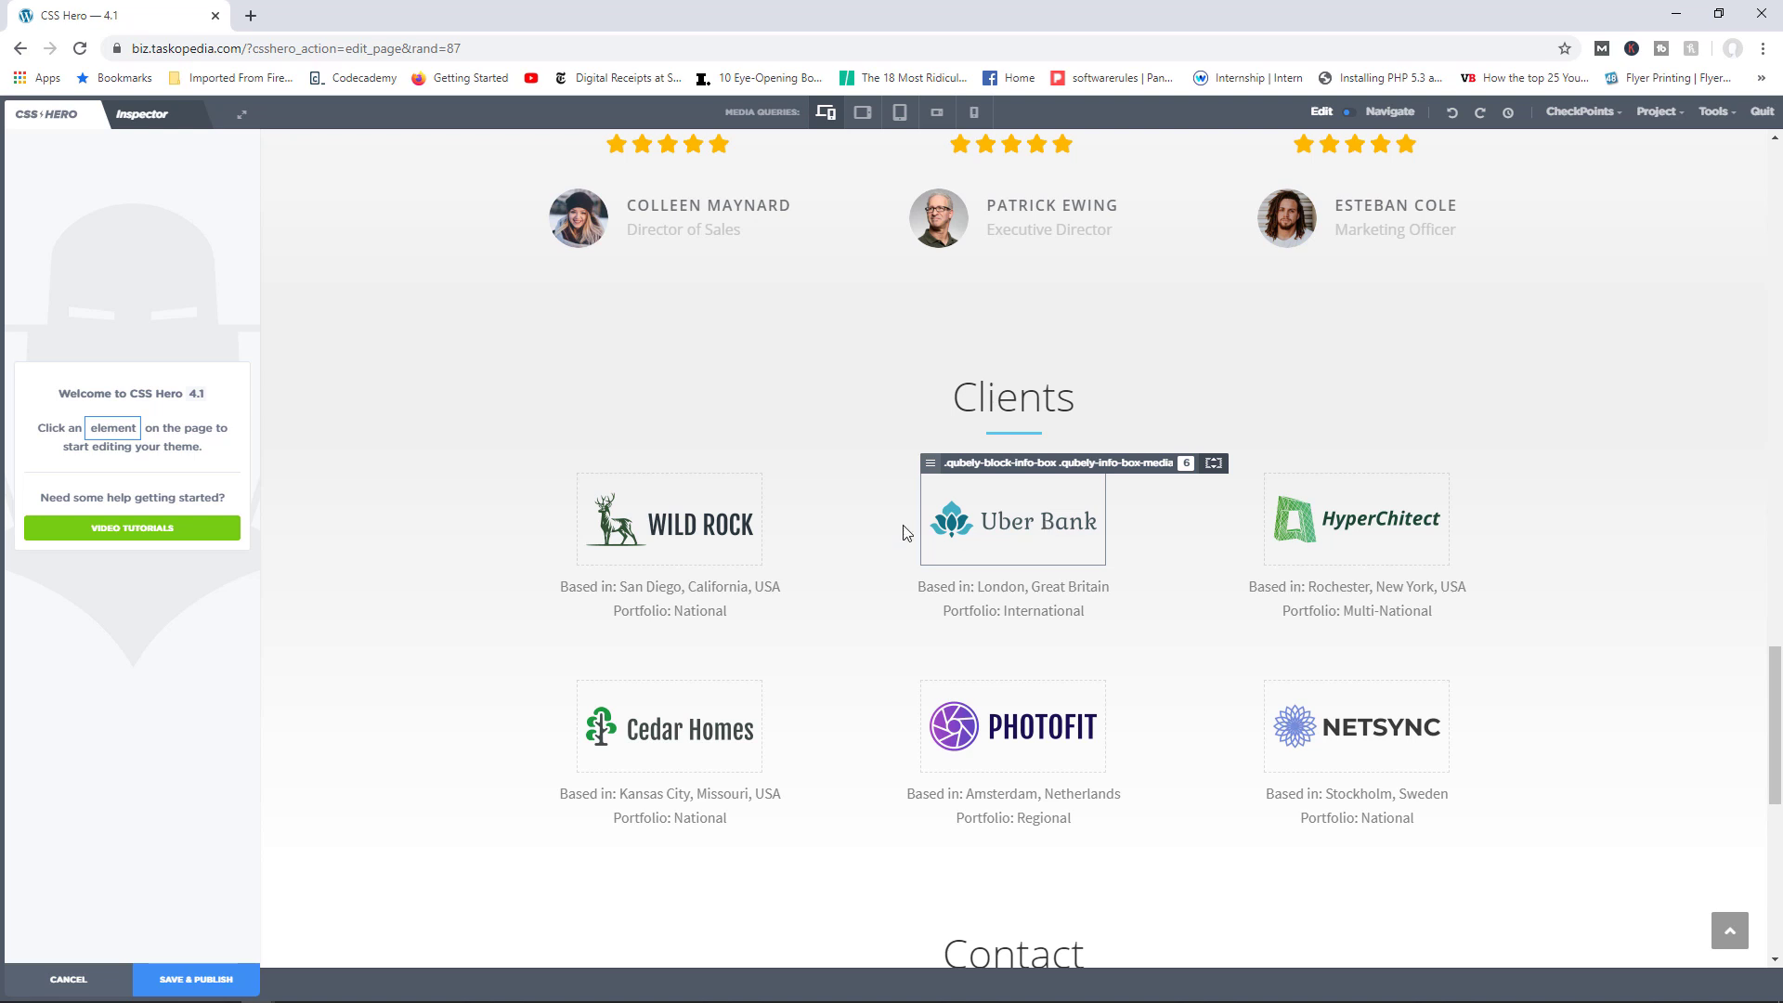
Open the Code Editor on the logo image rule and retarget it to the Cedar Homes logo
click(706, 528)
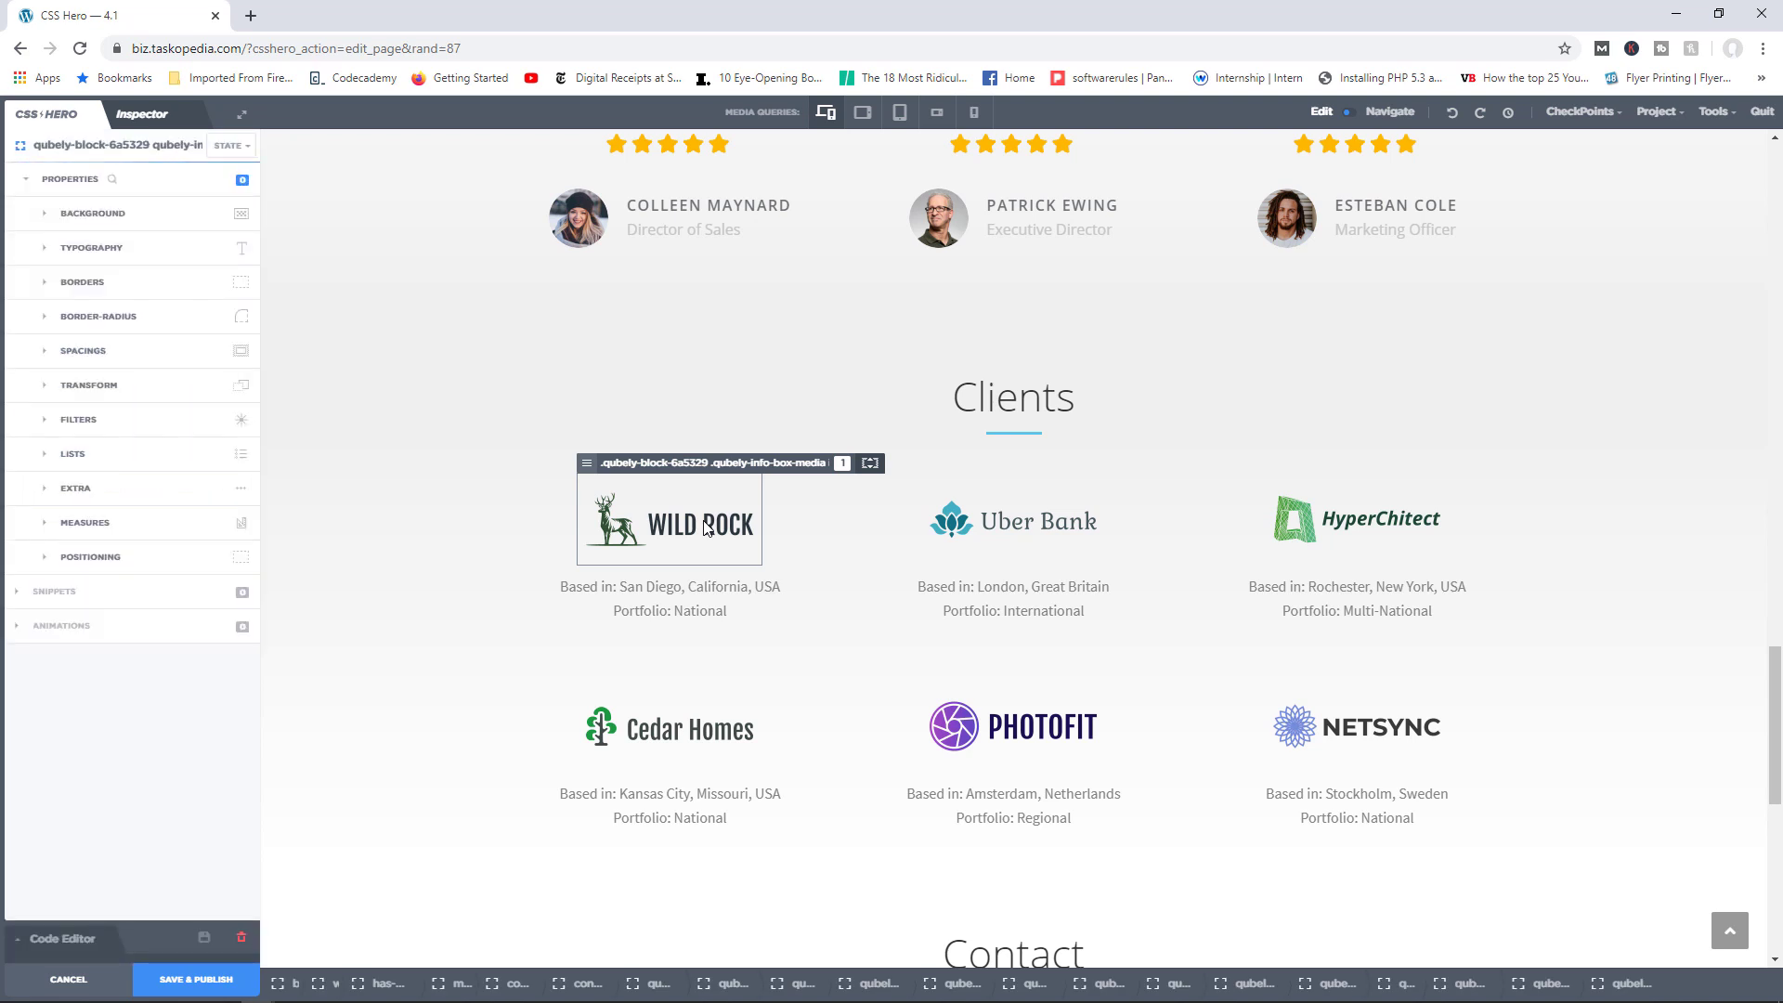
click(25, 940)
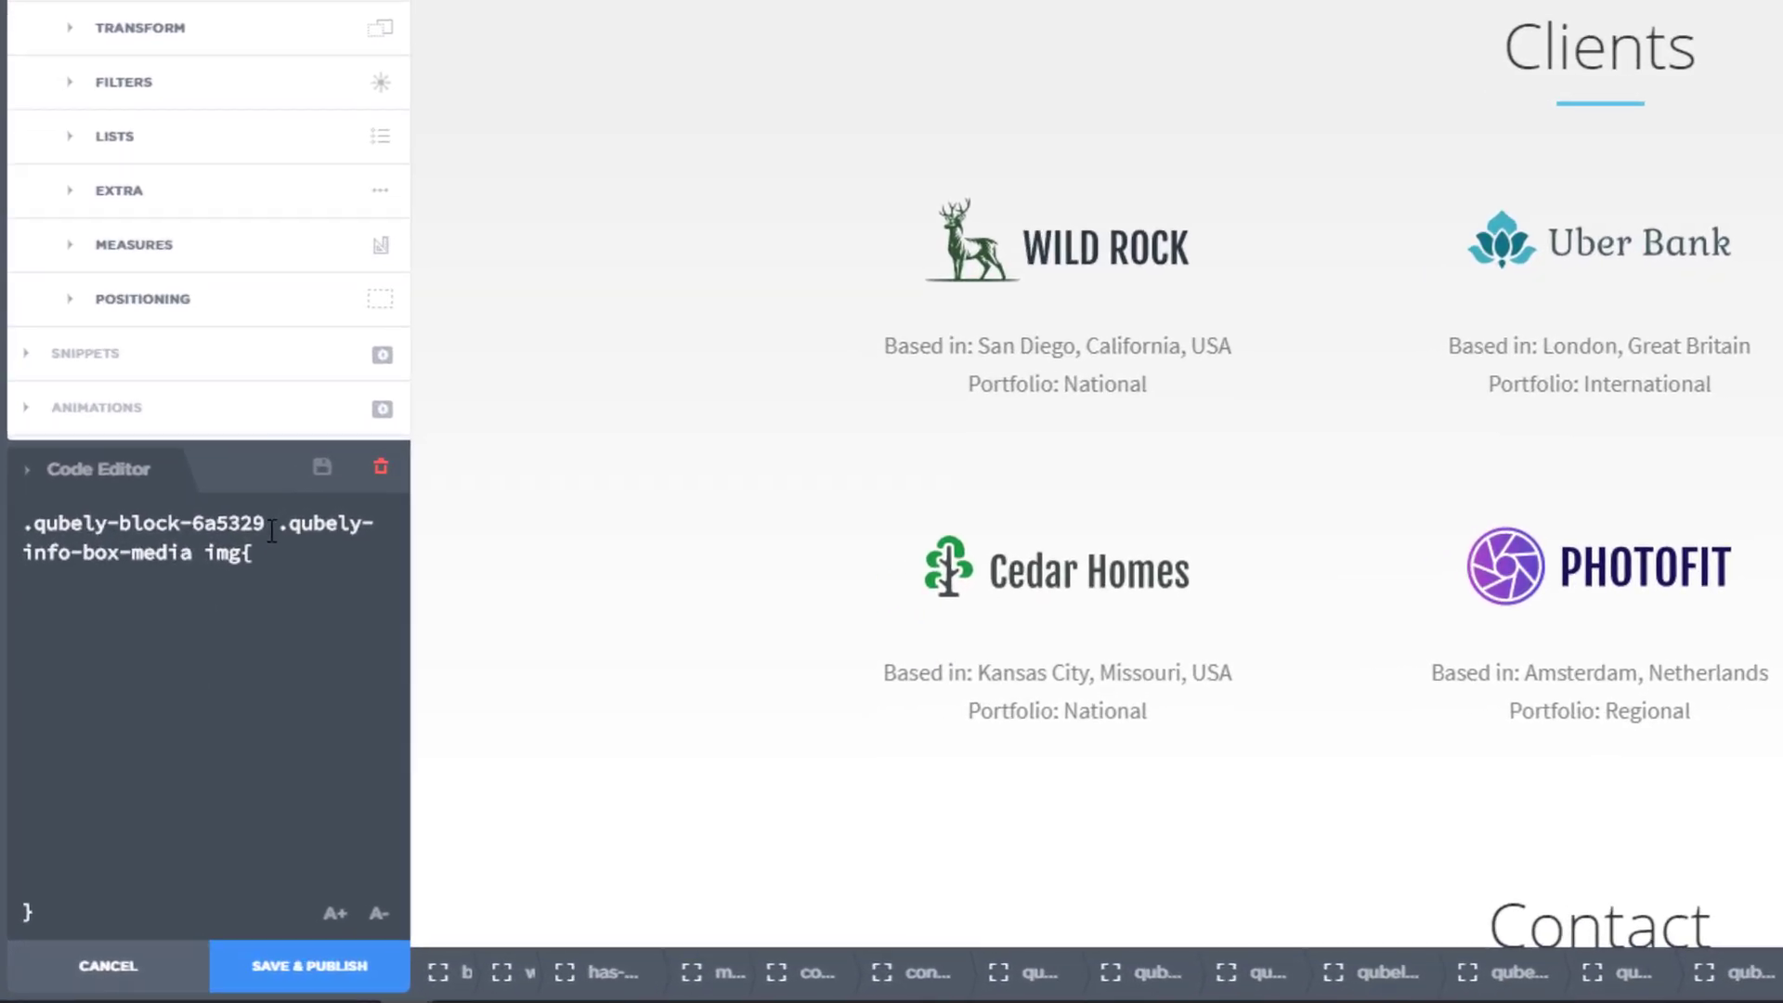
drag(266, 524, 191, 522)
click(217, 614)
click(1029, 572)
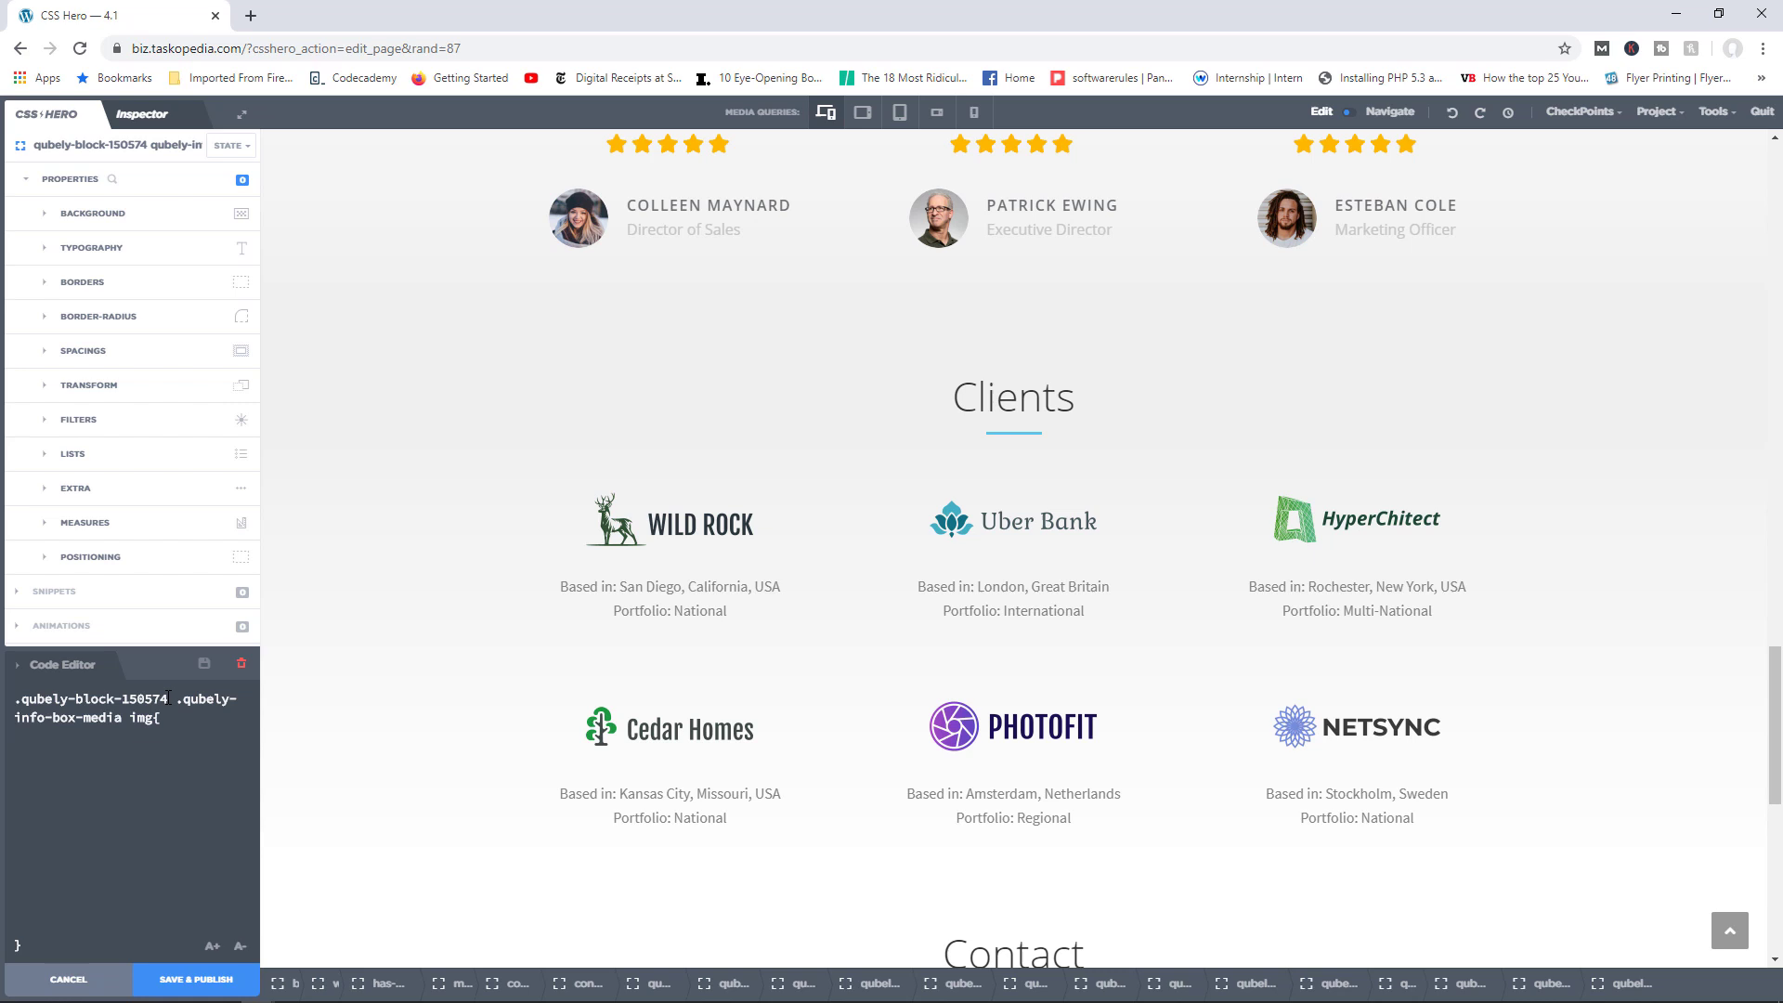
Switch the selector to .qubely-block-info-box .qubely-info-box-media img, covering all six logos
drag(169, 696, 129, 704)
click(1034, 537)
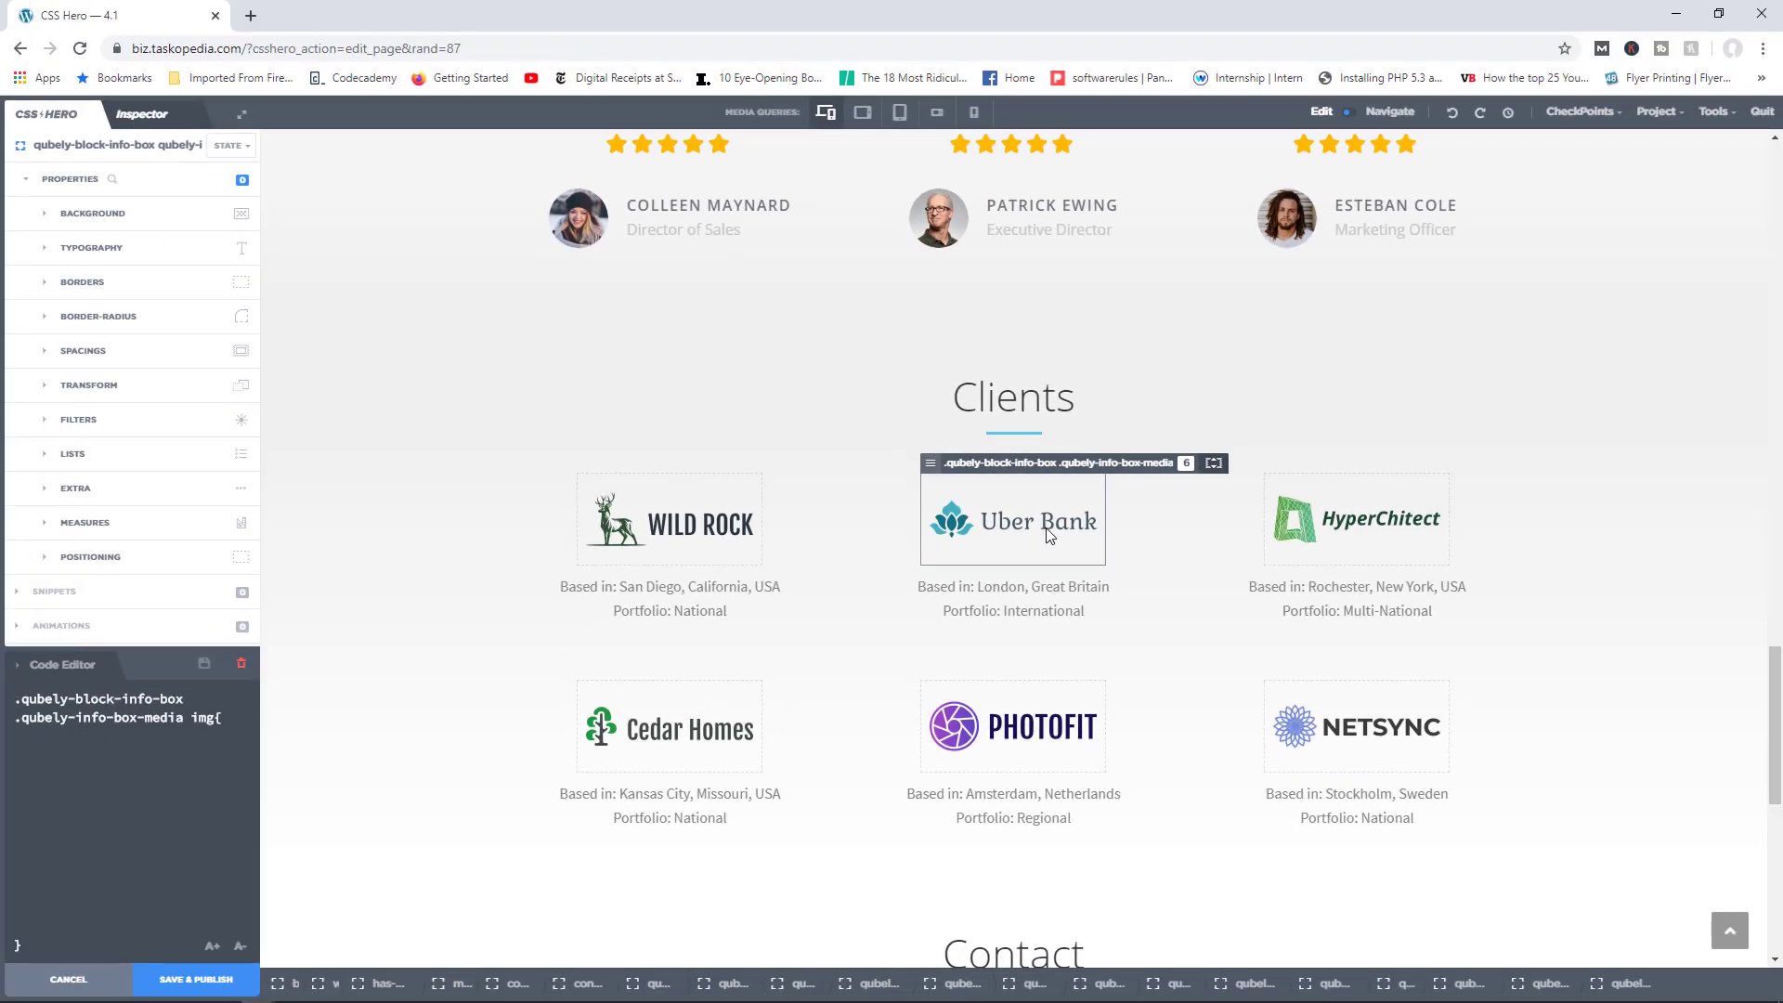
click(701, 531)
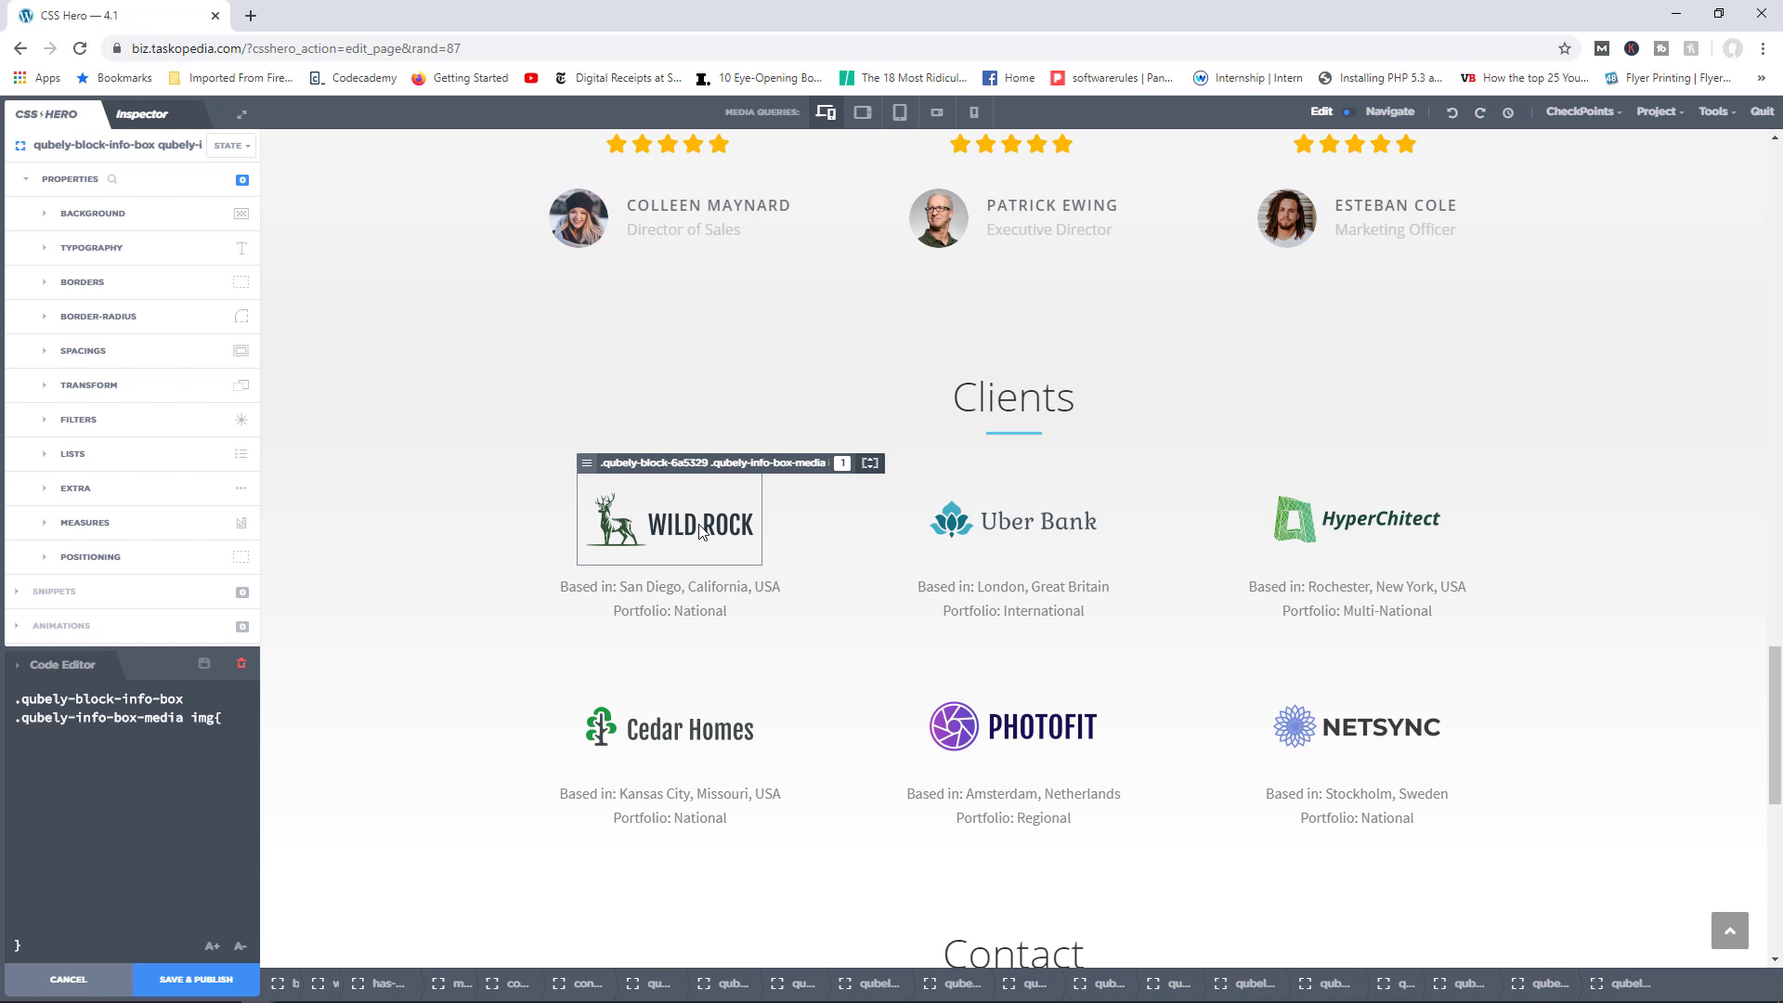
click(696, 743)
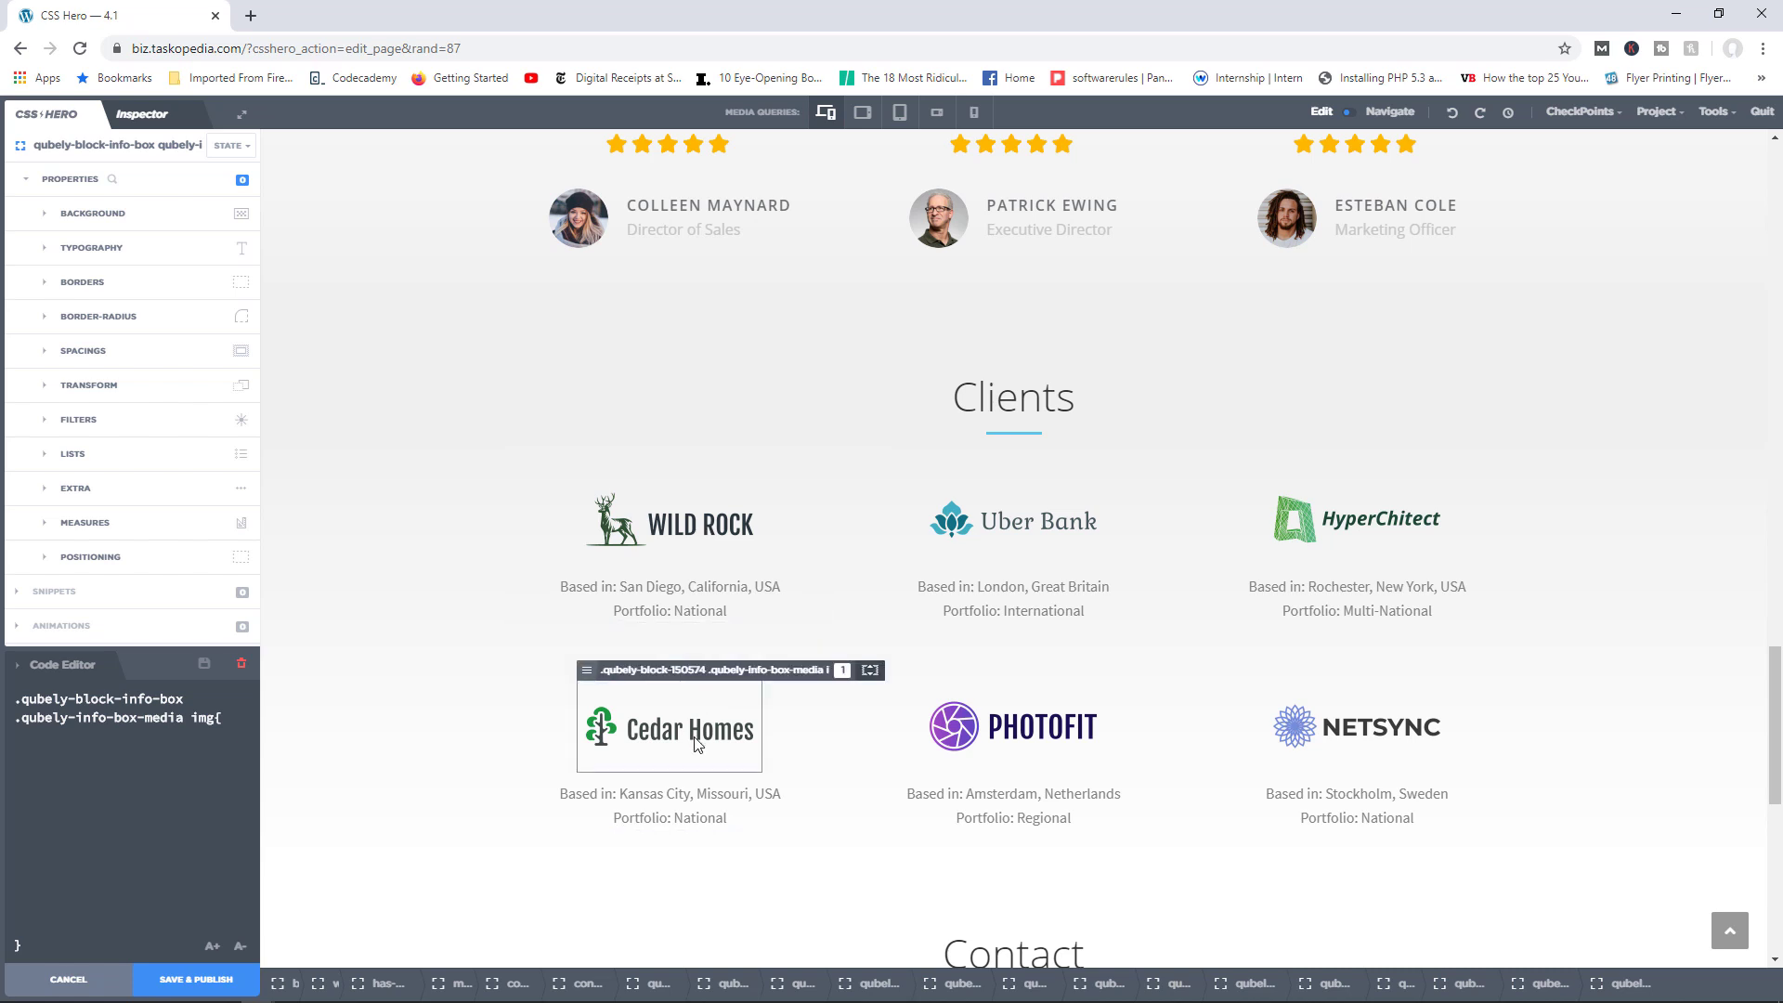
click(939, 740)
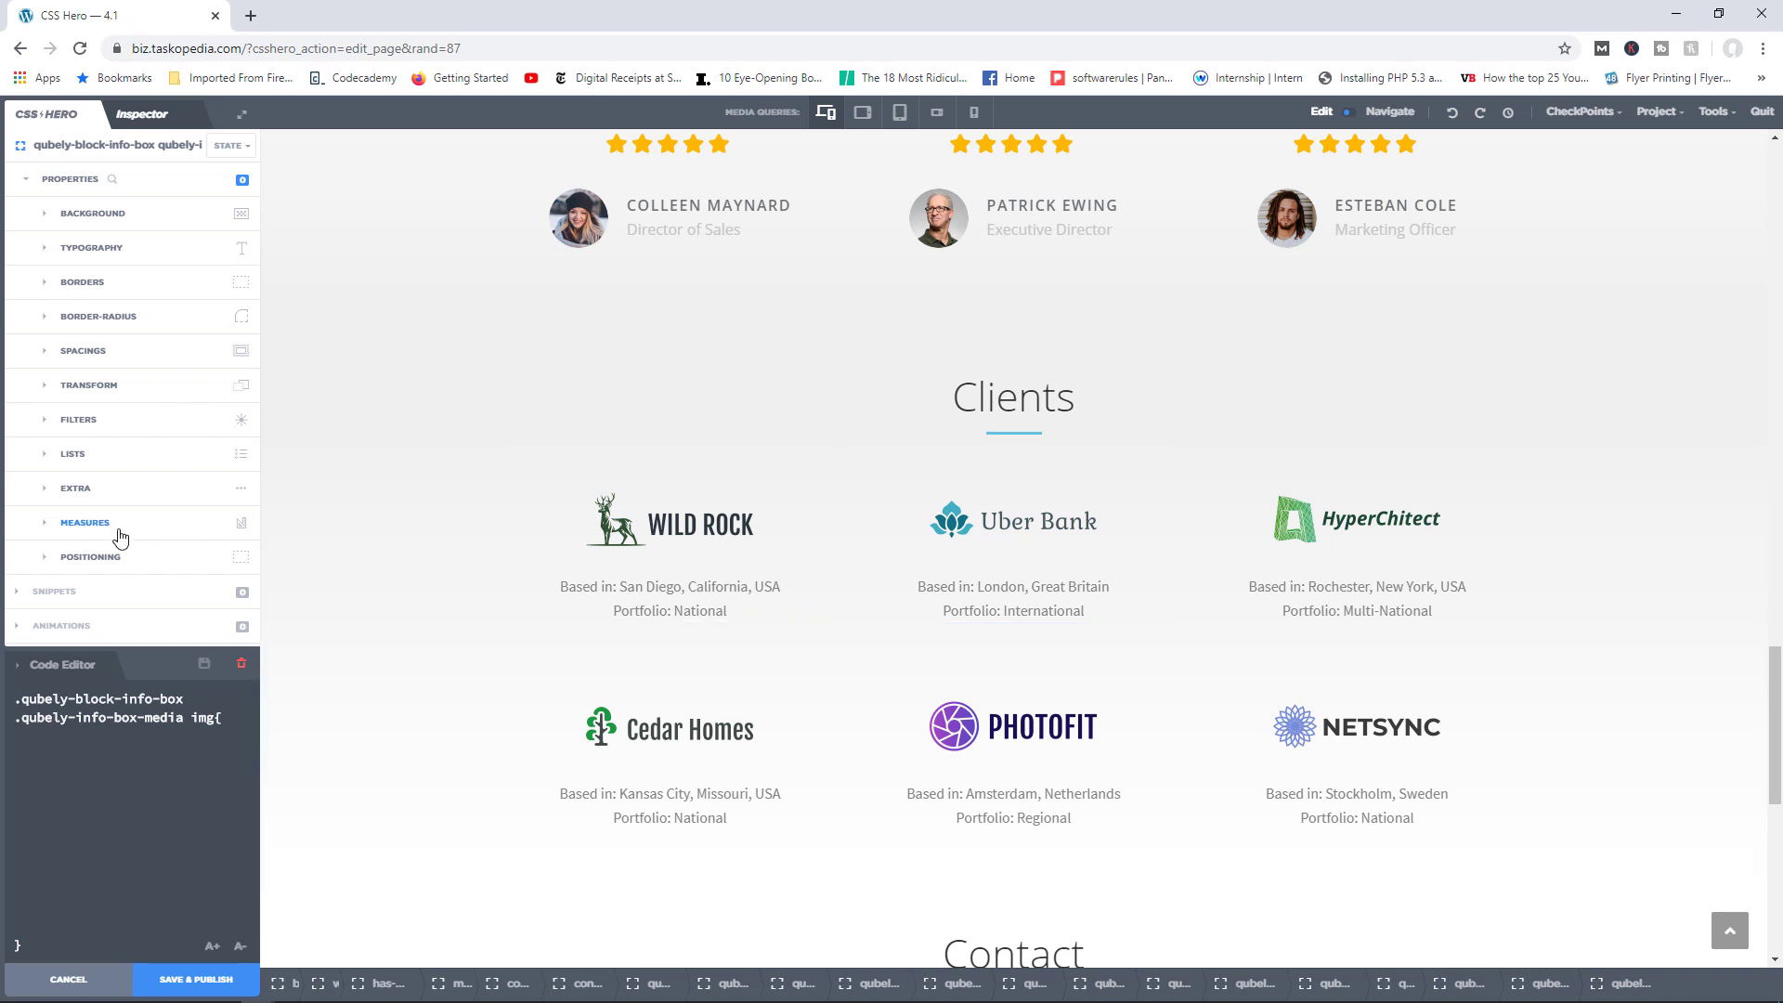
Choose Slide-Right as the On Reveal Effect under Animations for the logo images
click(65, 180)
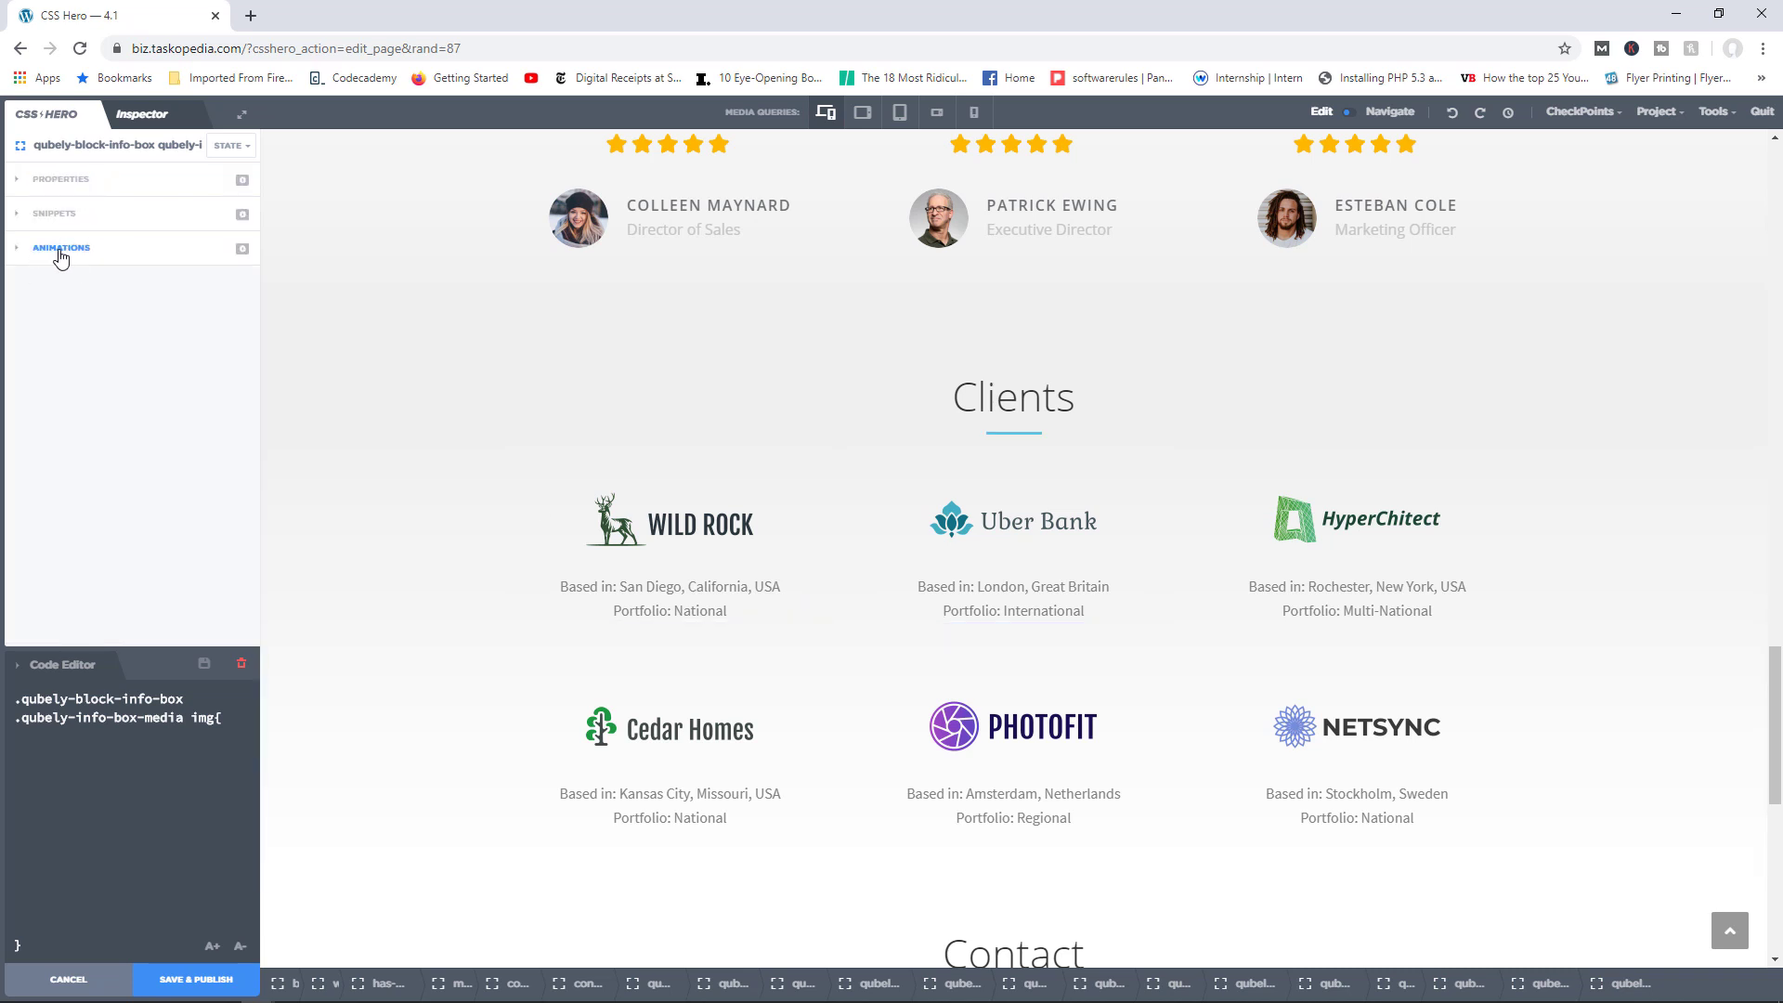
click(61, 248)
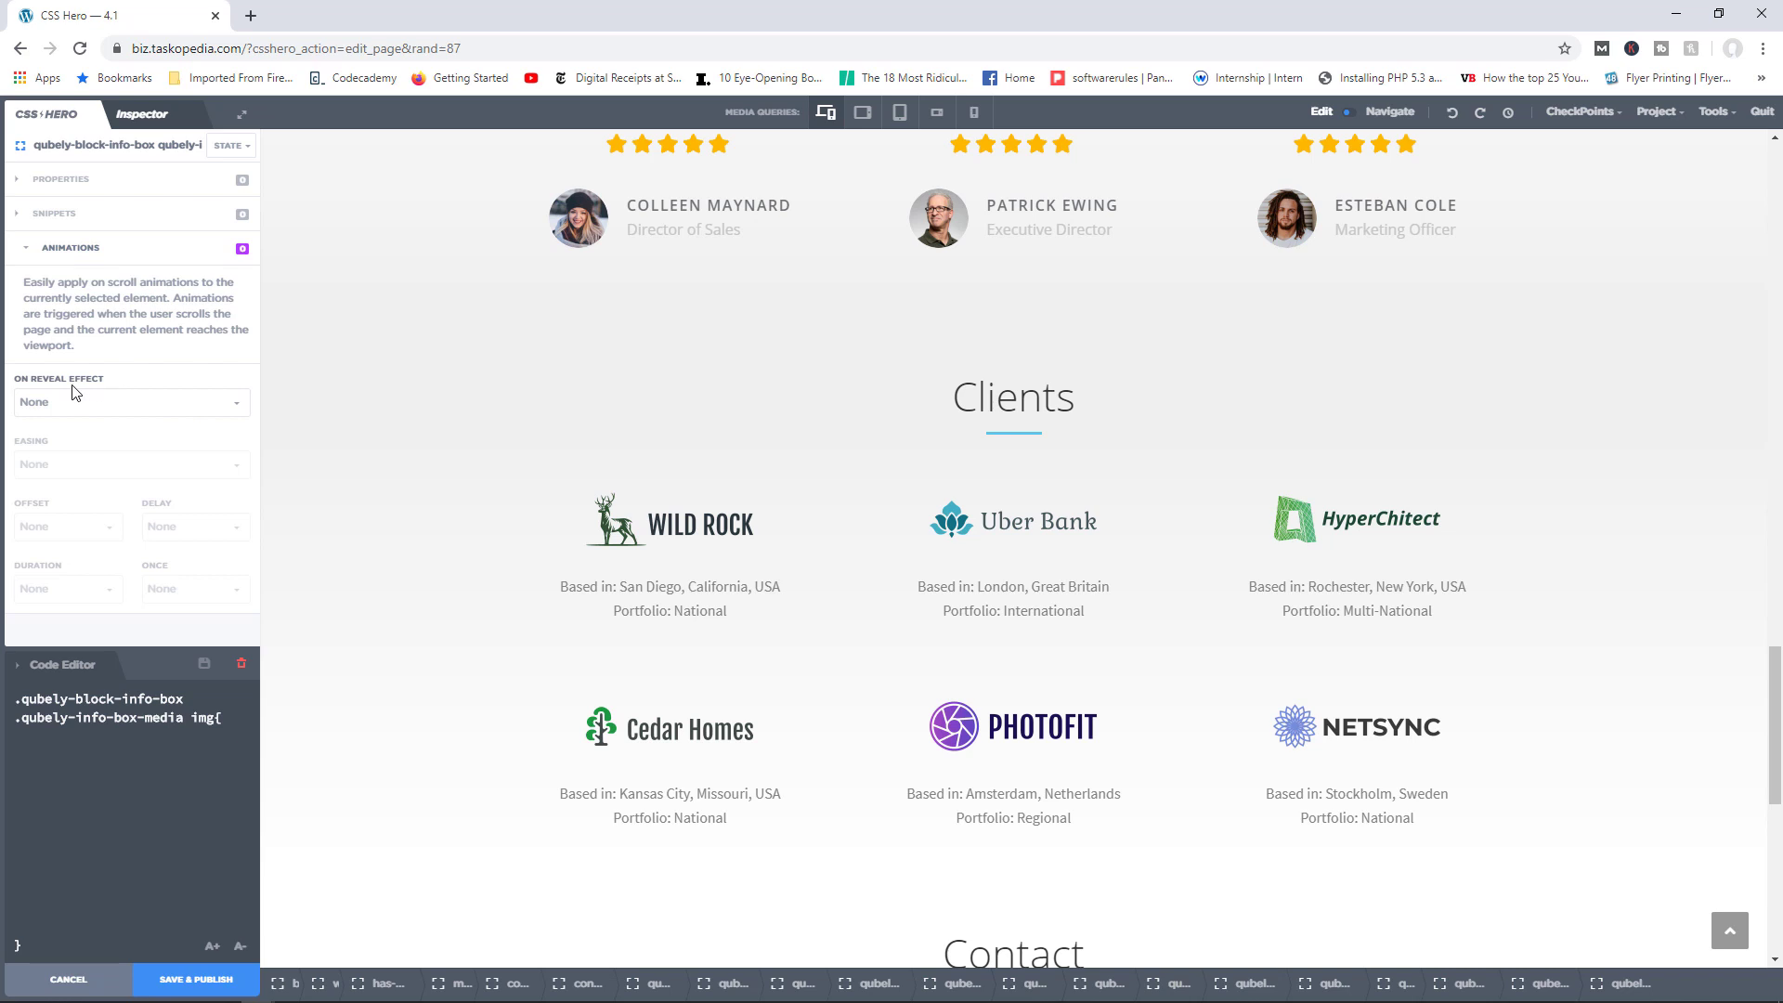
click(236, 409)
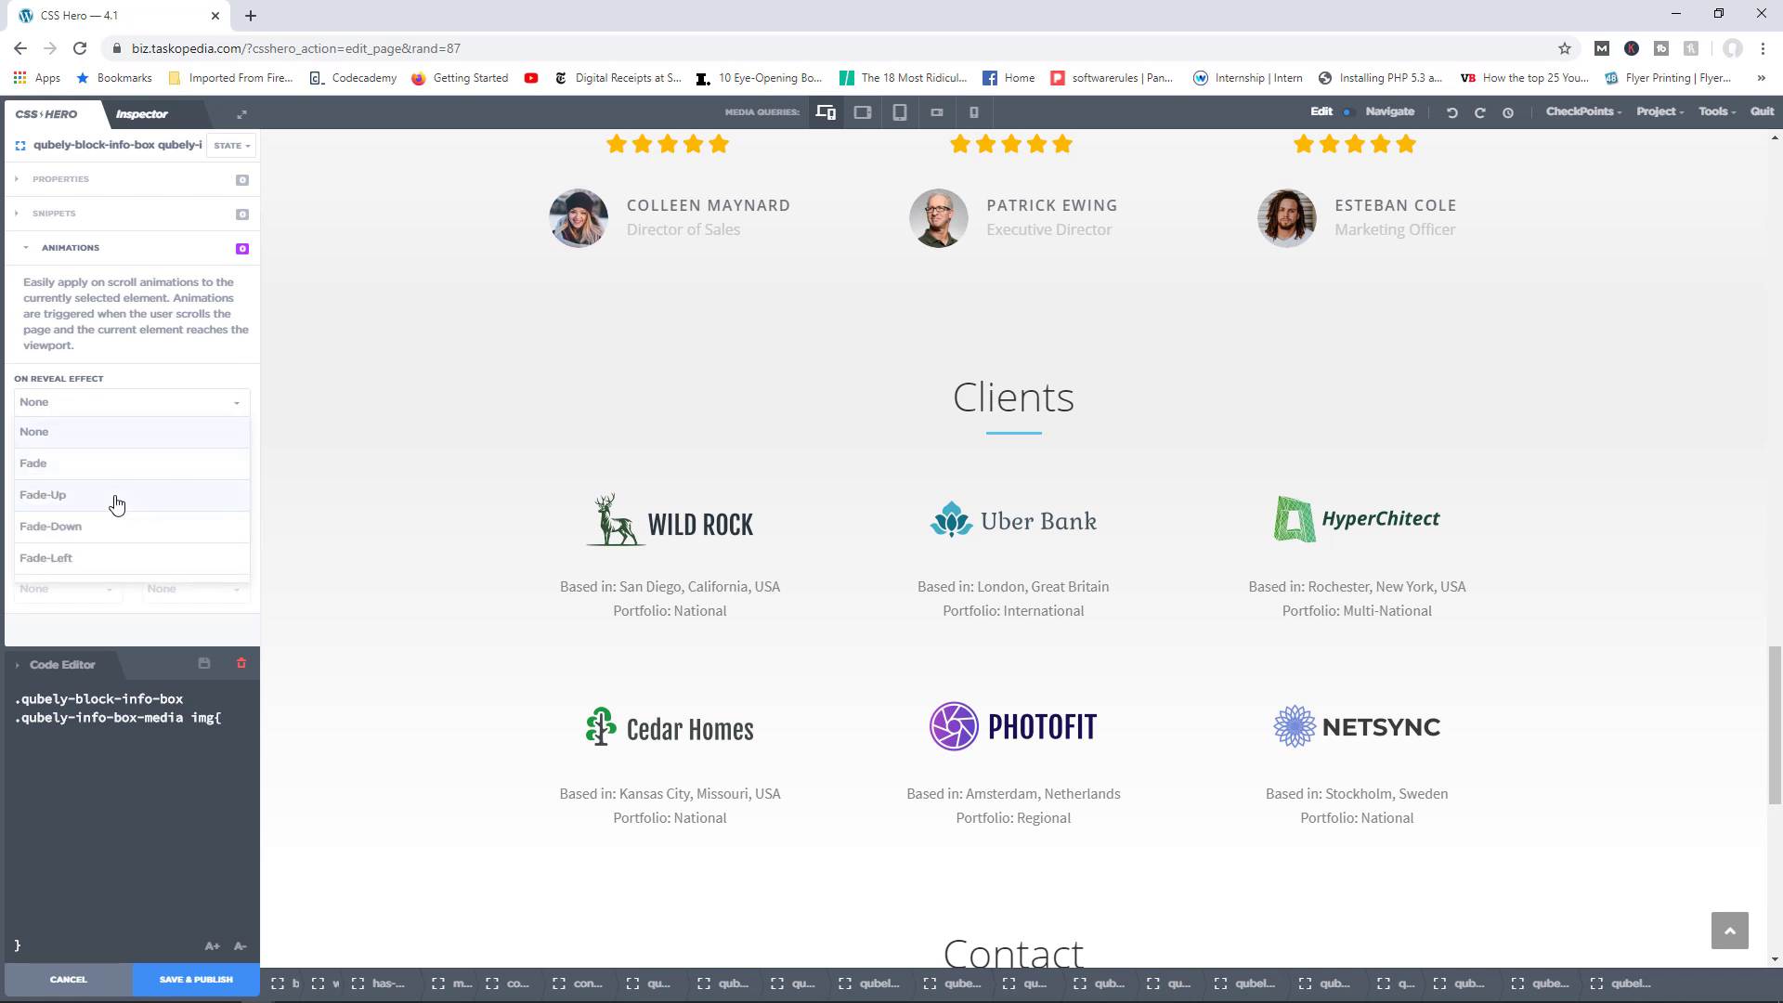
scroll(129, 480, down, 10)
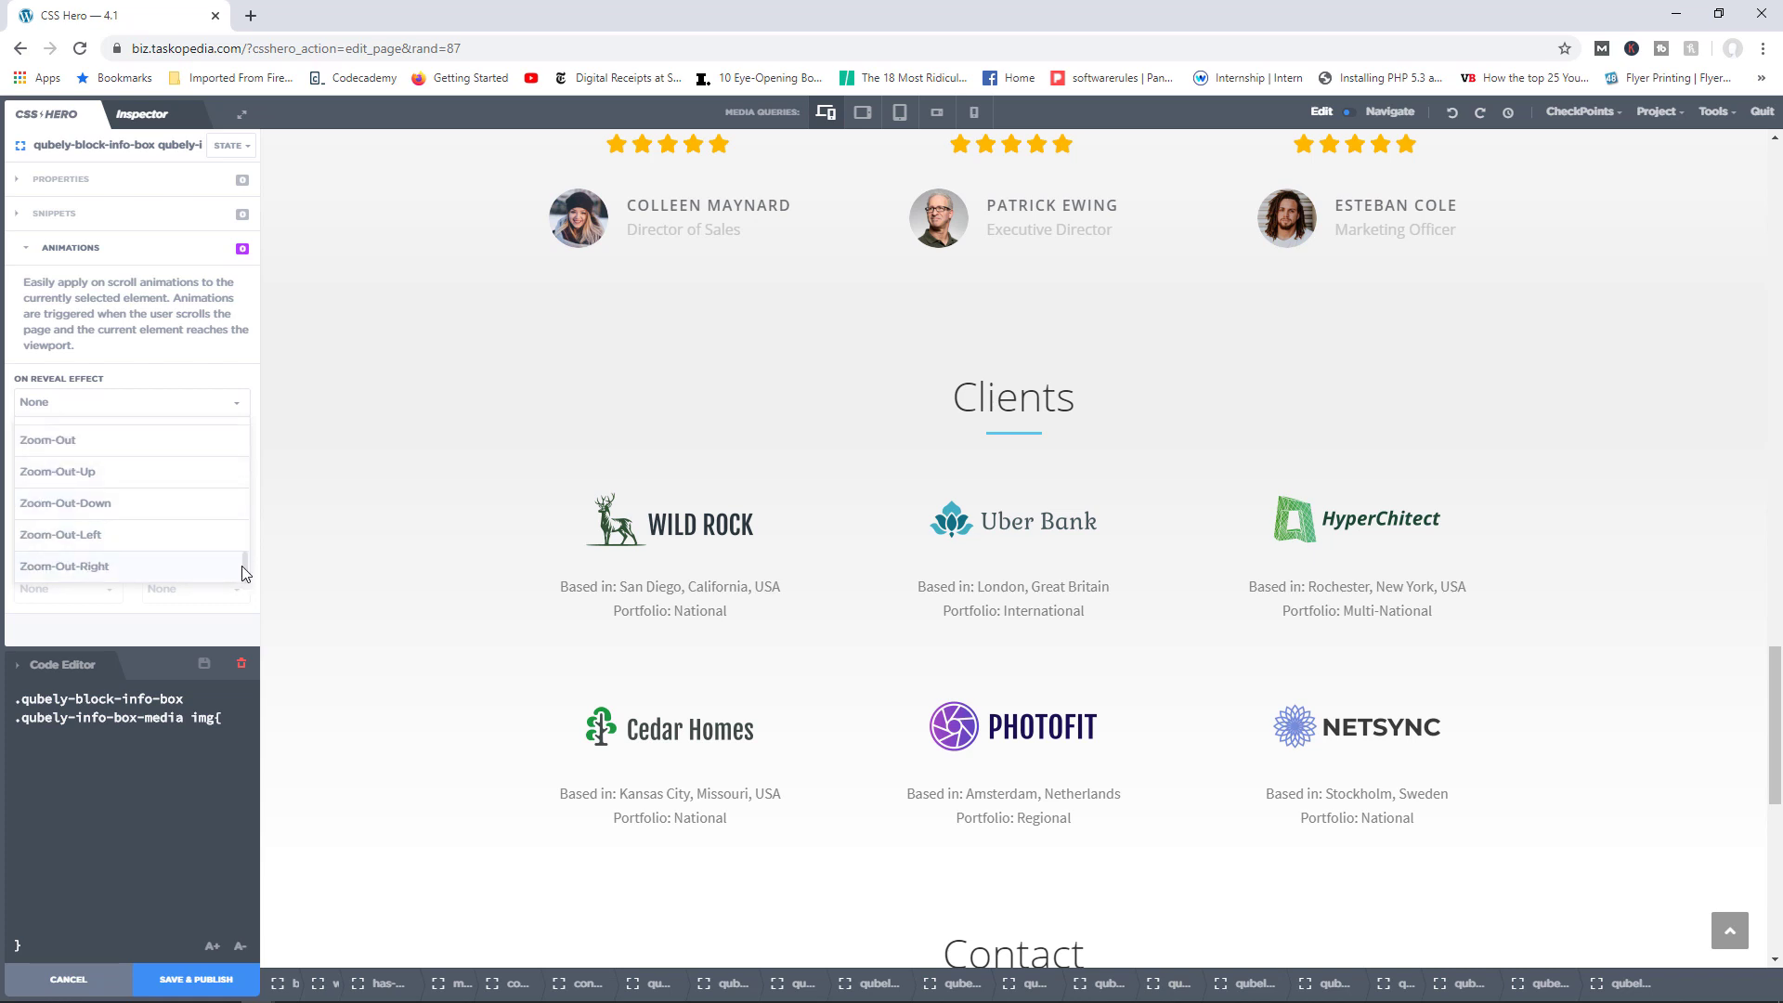
drag(245, 572, 249, 525)
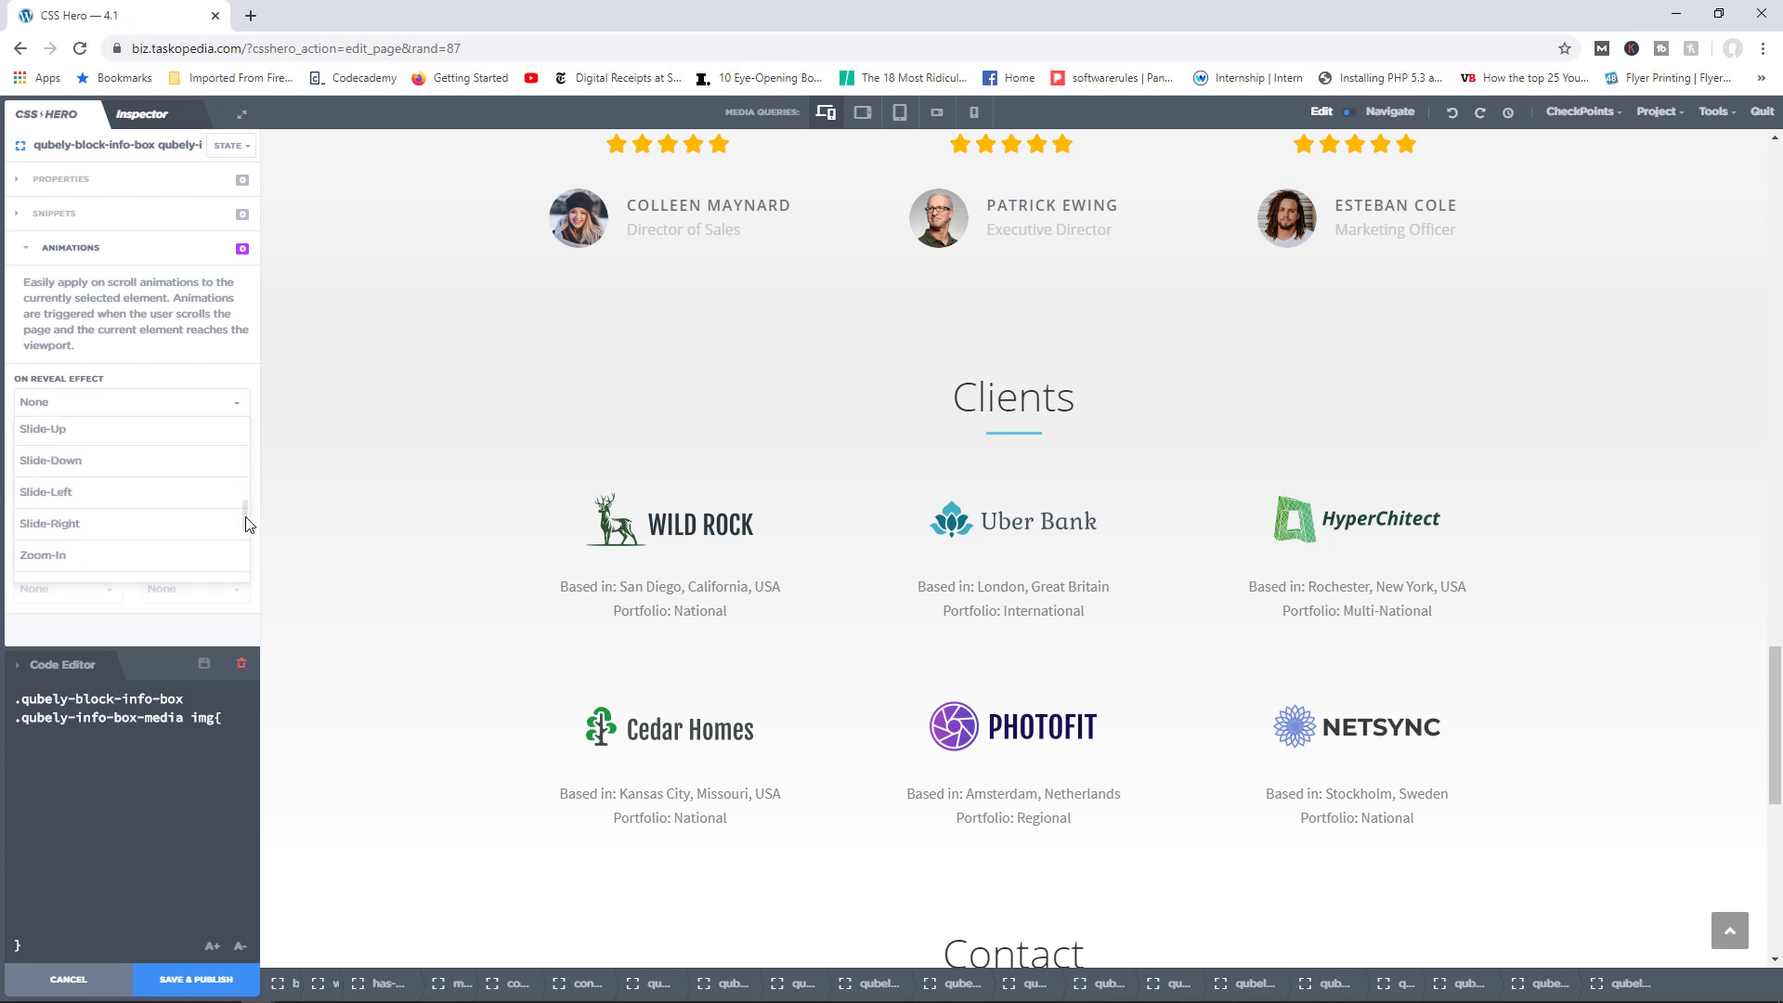
click(80, 518)
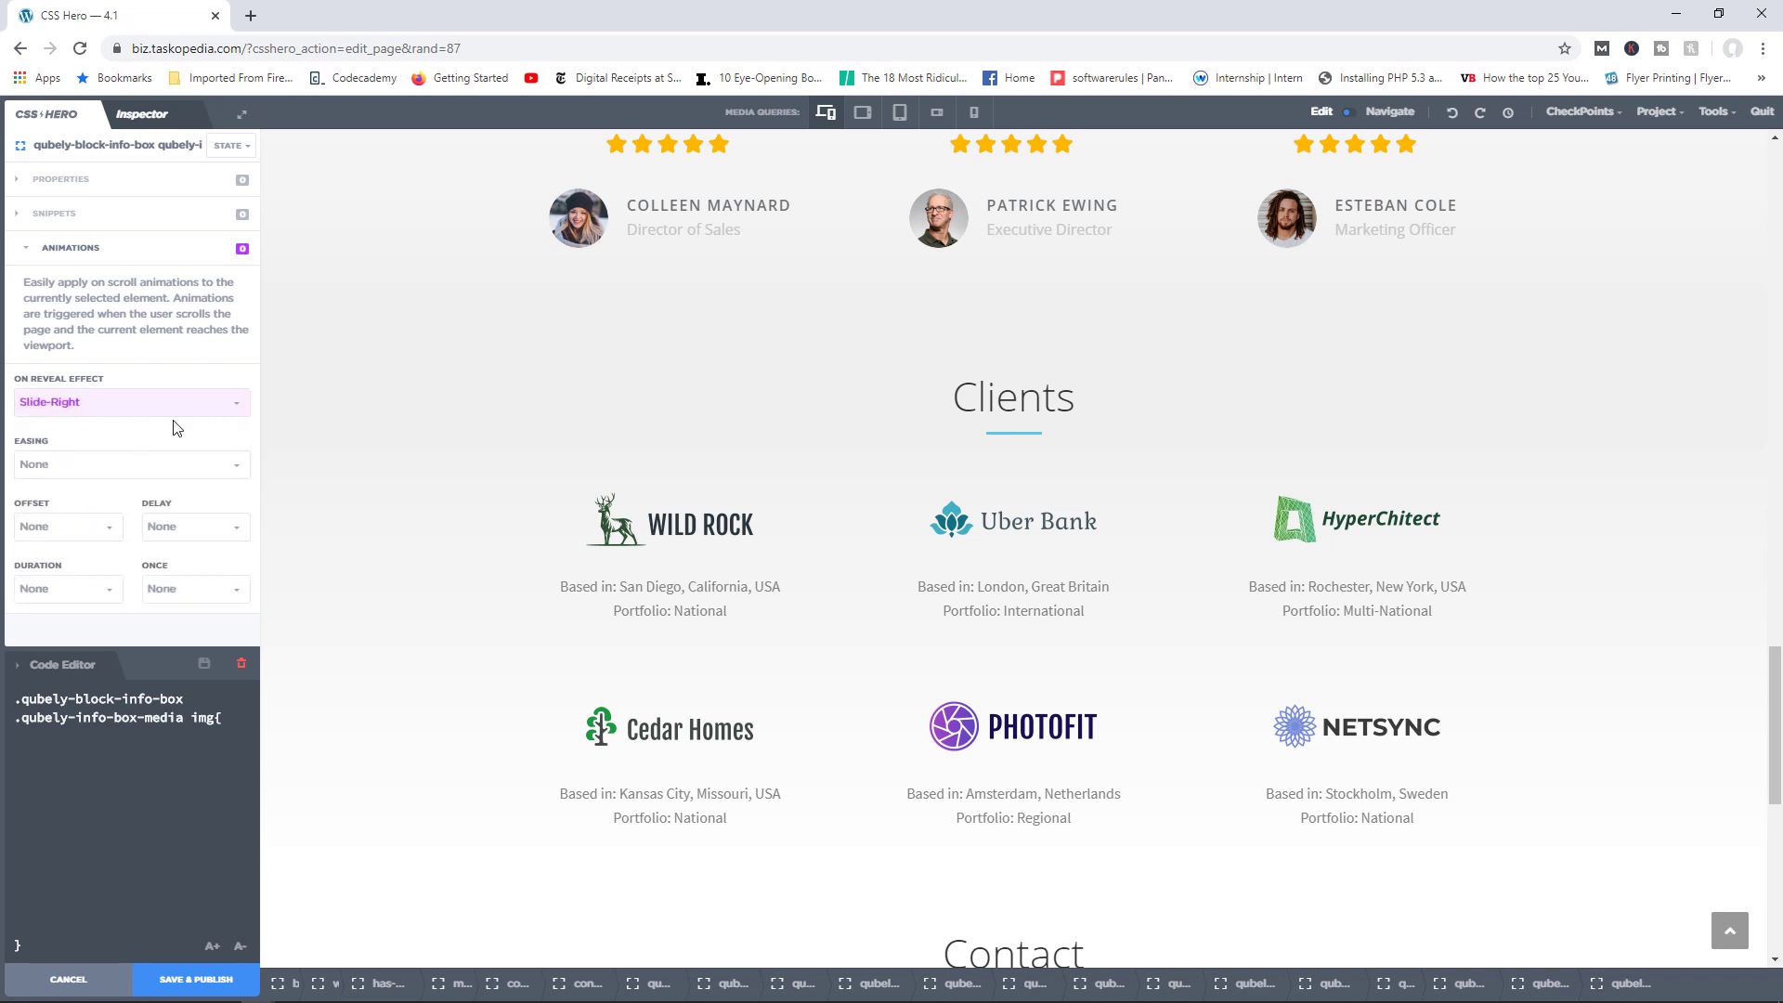
Set the reveal animation's easing to Linear and its delay to 1000
click(238, 477)
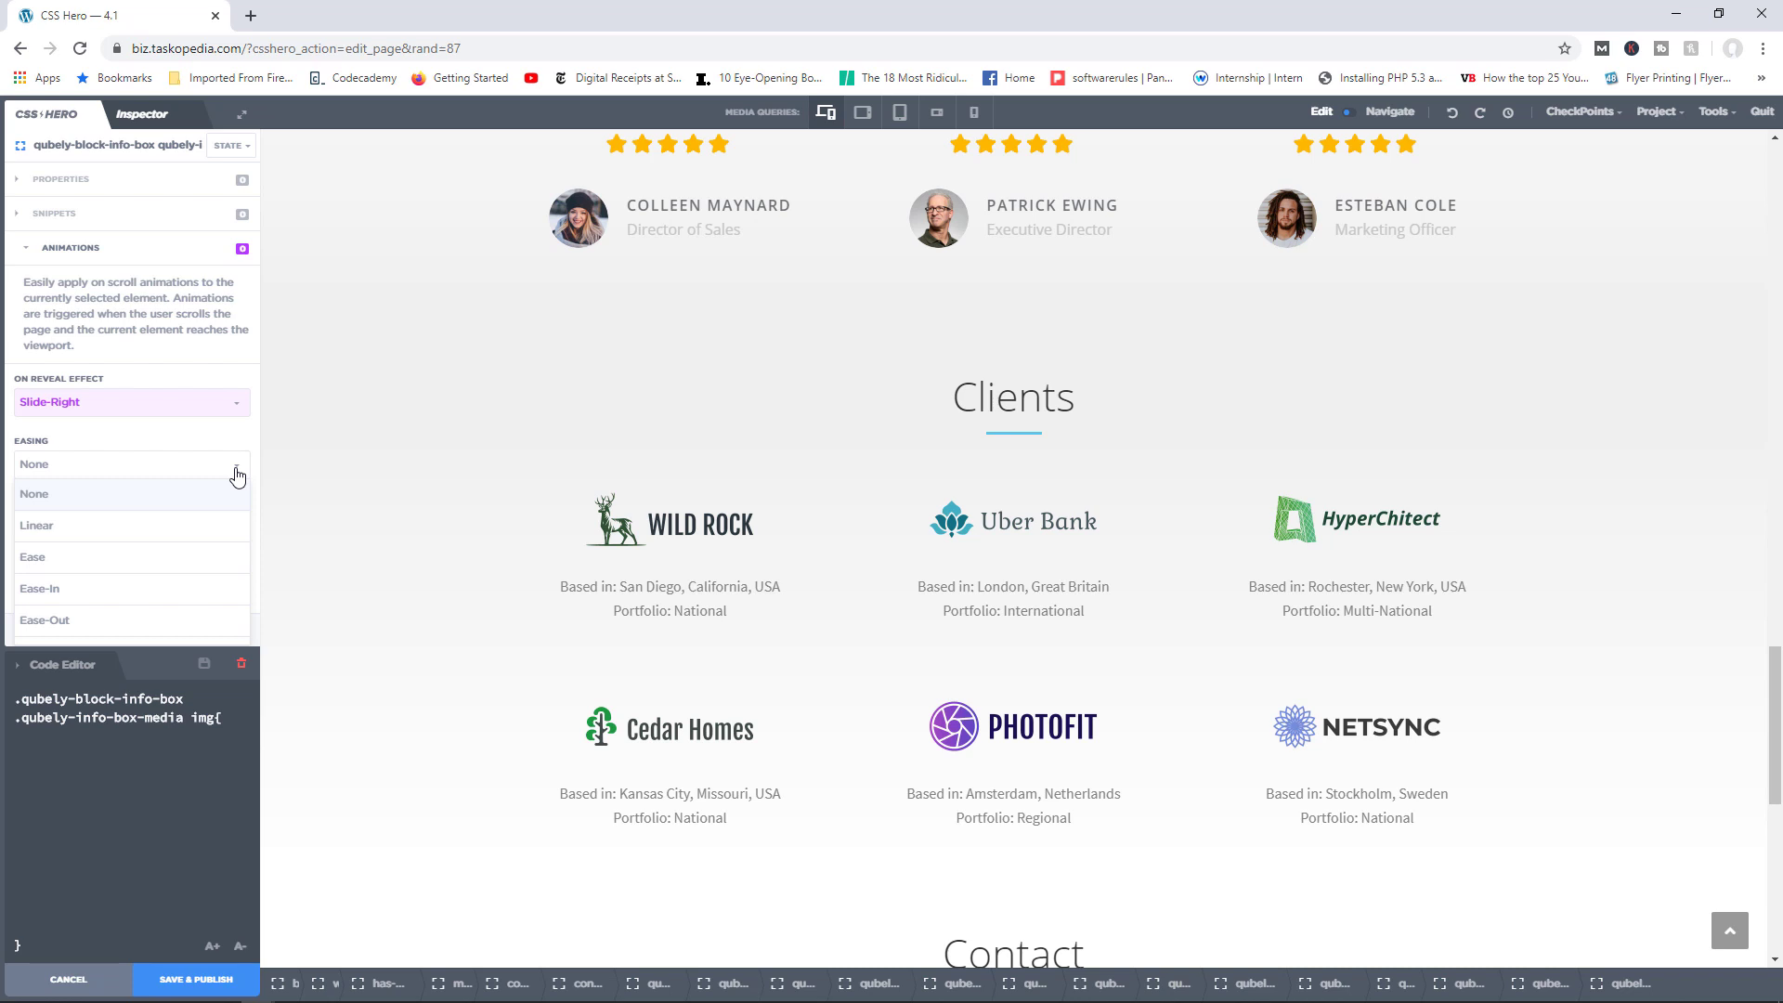
click(109, 527)
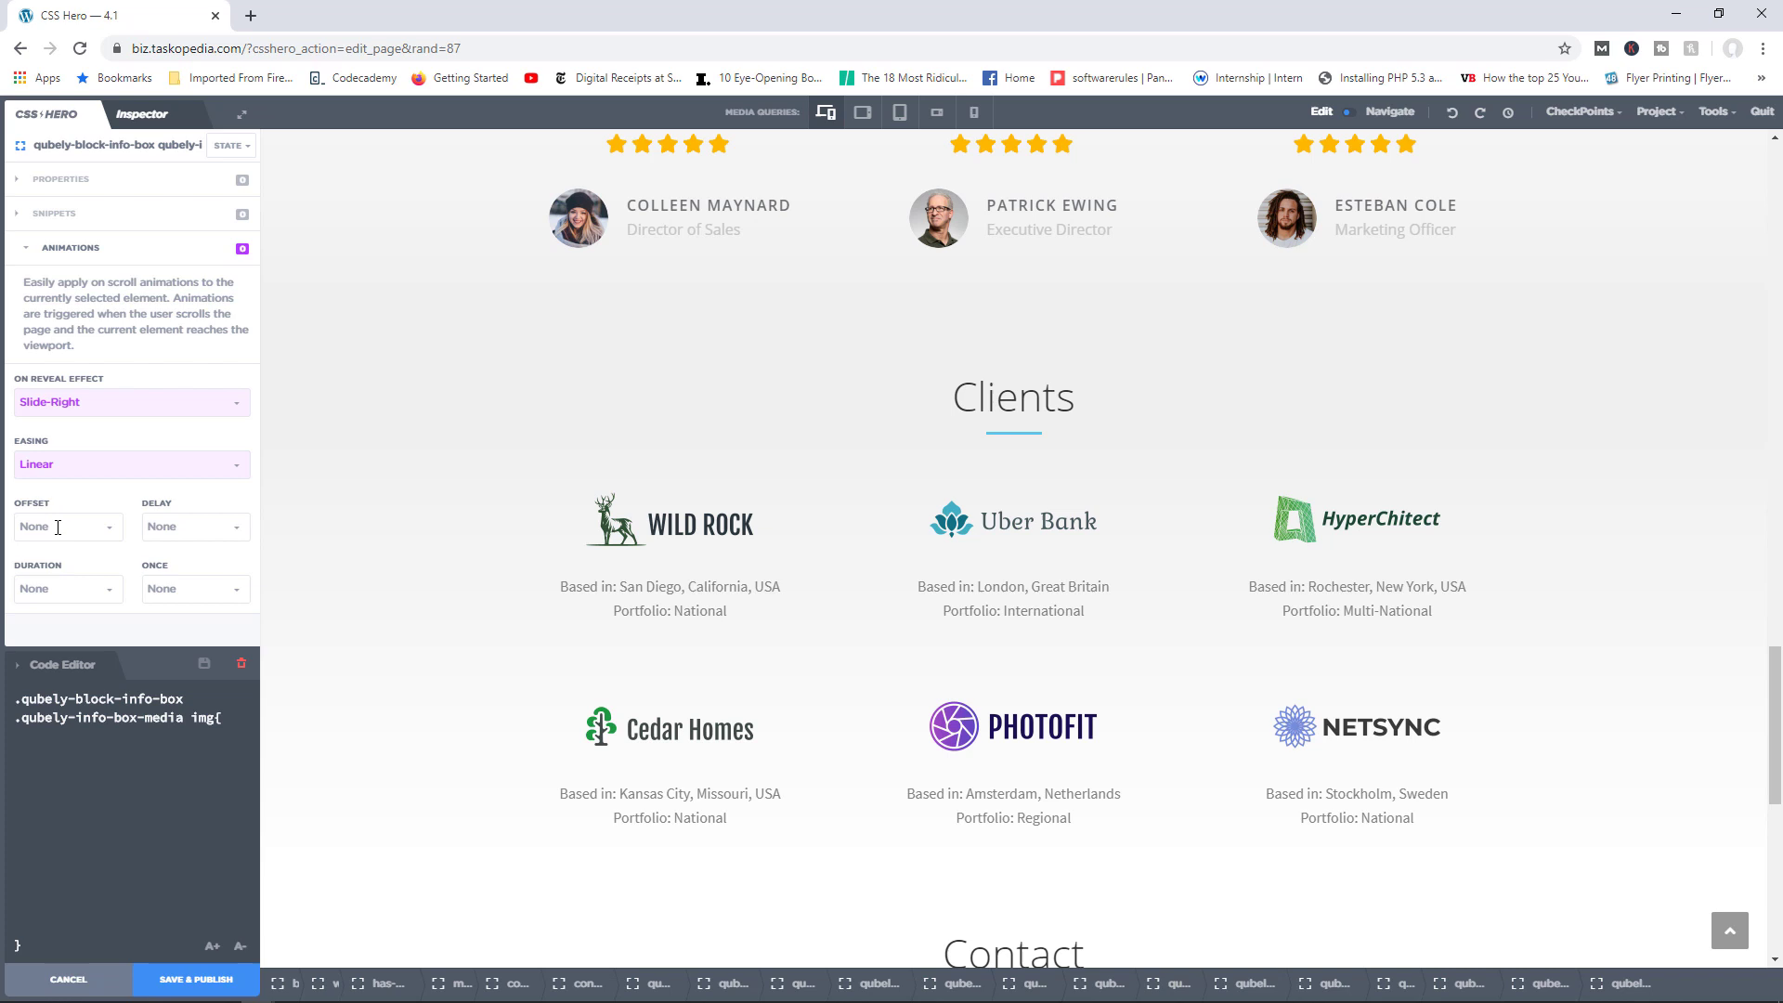
click(240, 538)
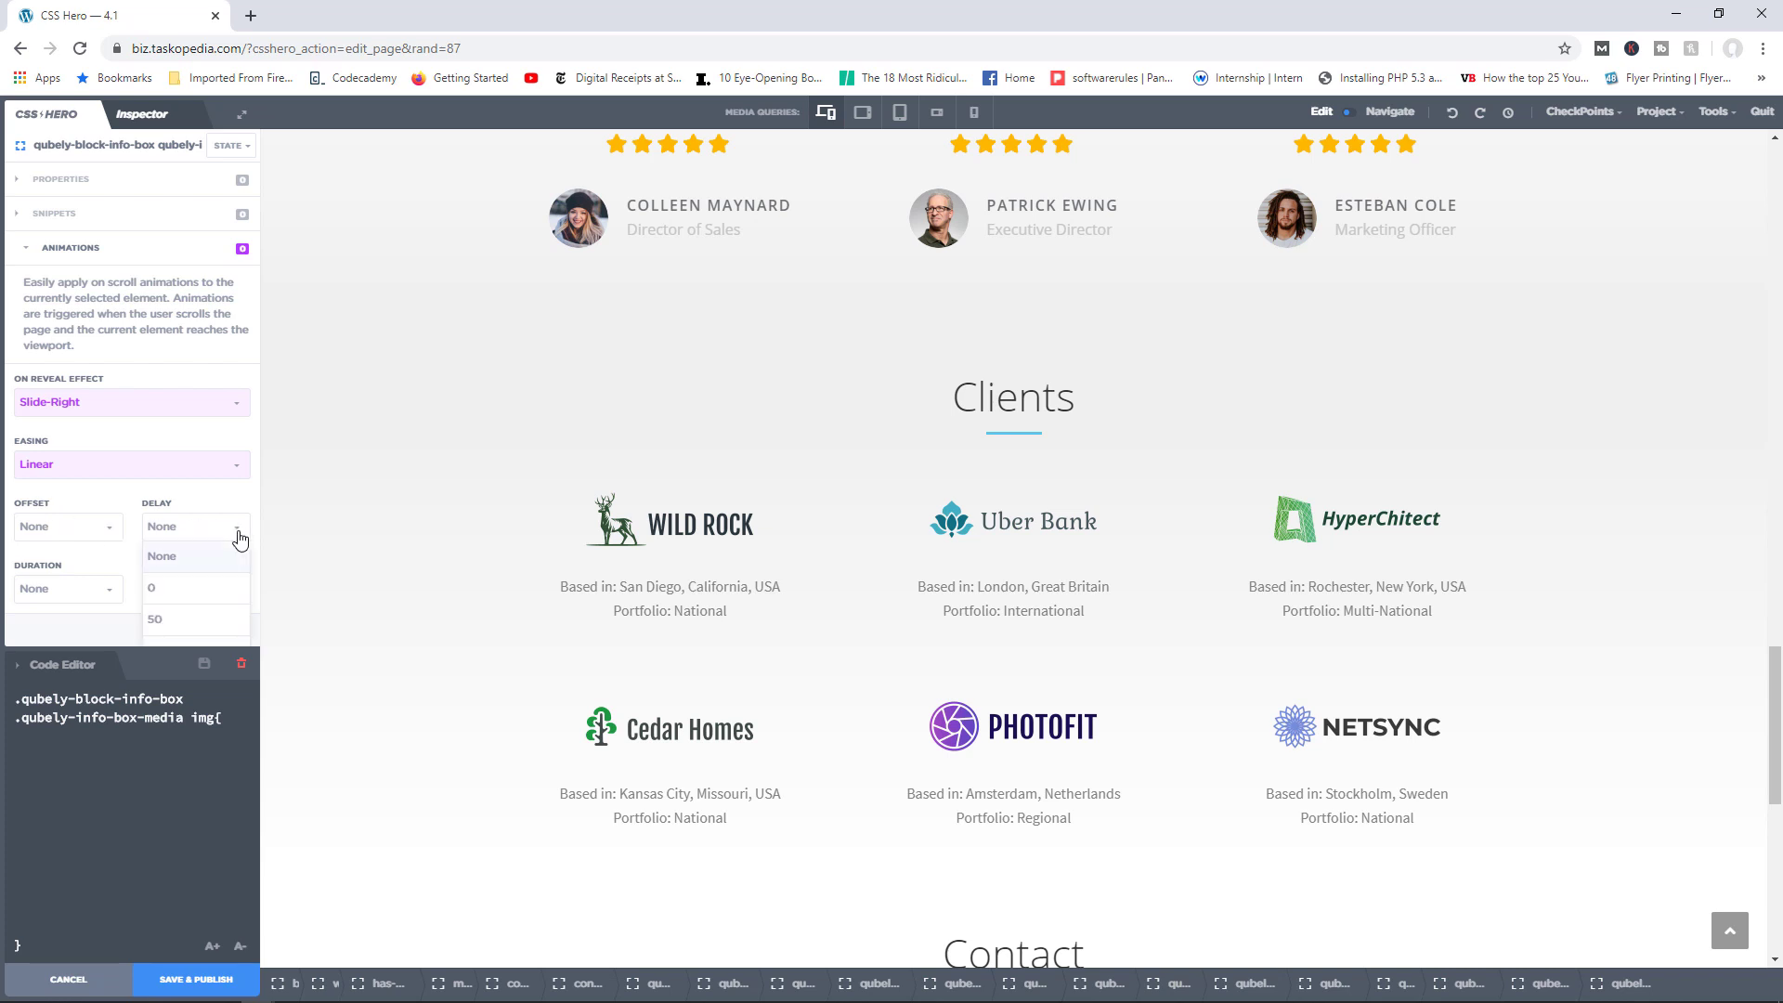
scroll(181, 599, down, 3)
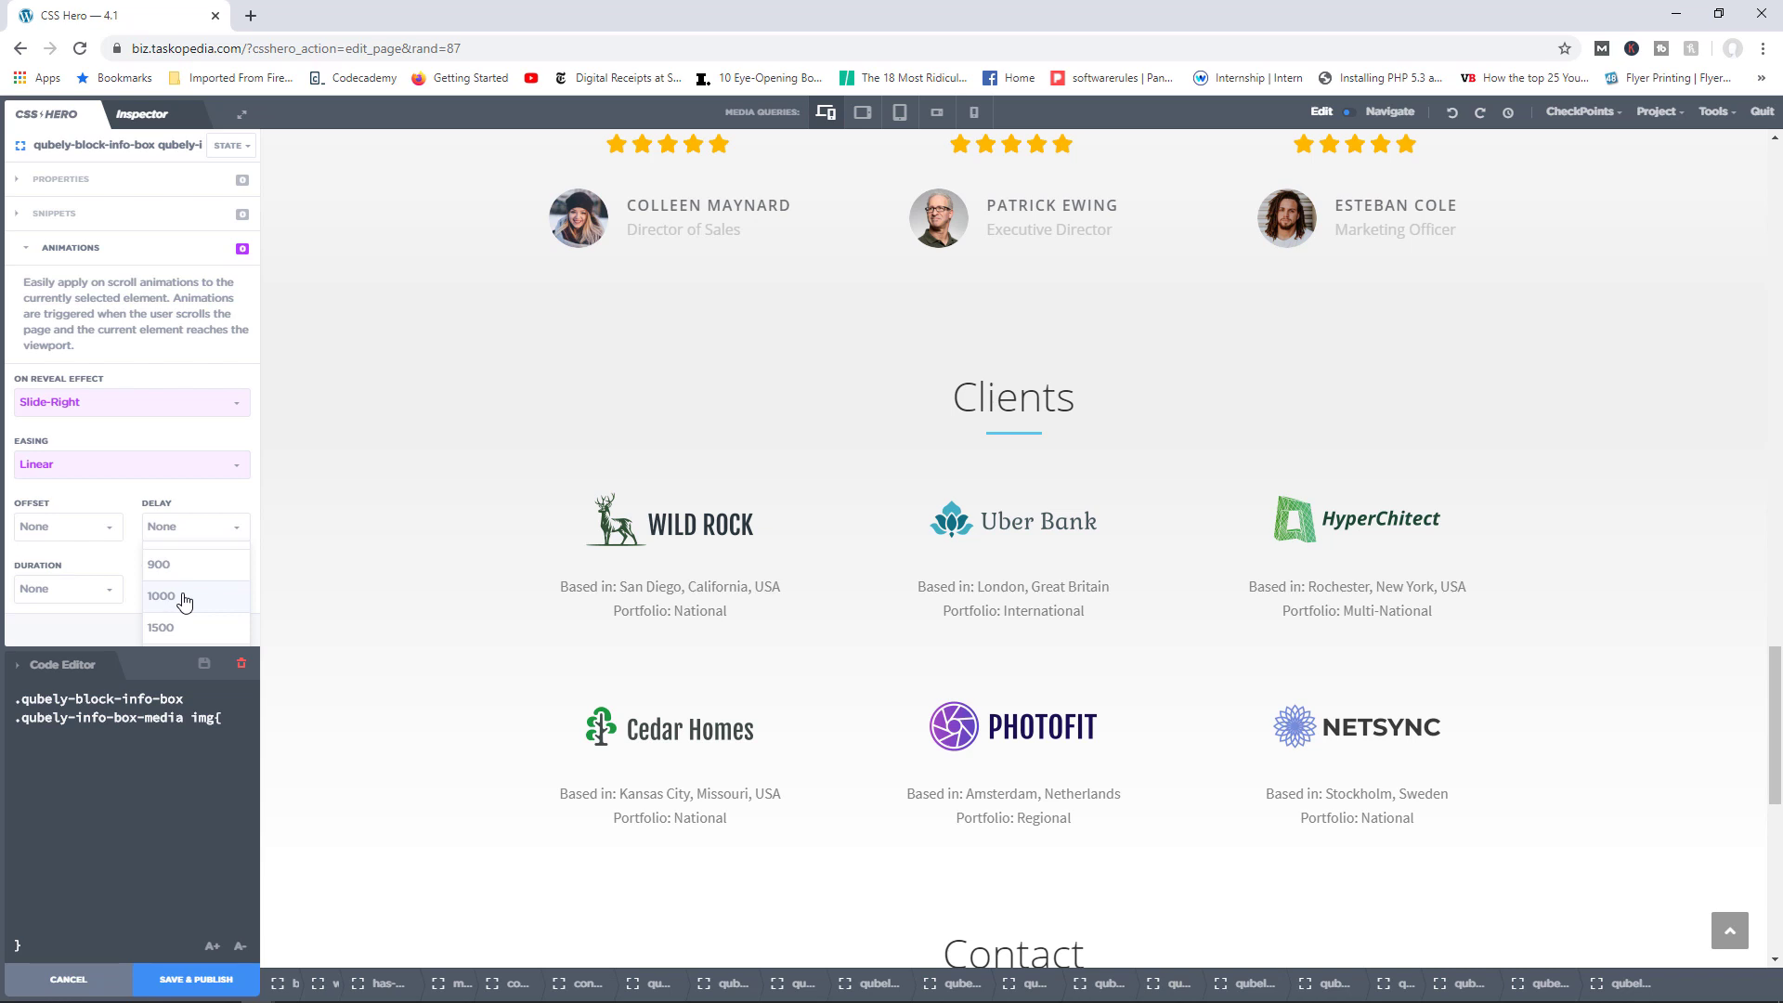
click(161, 596)
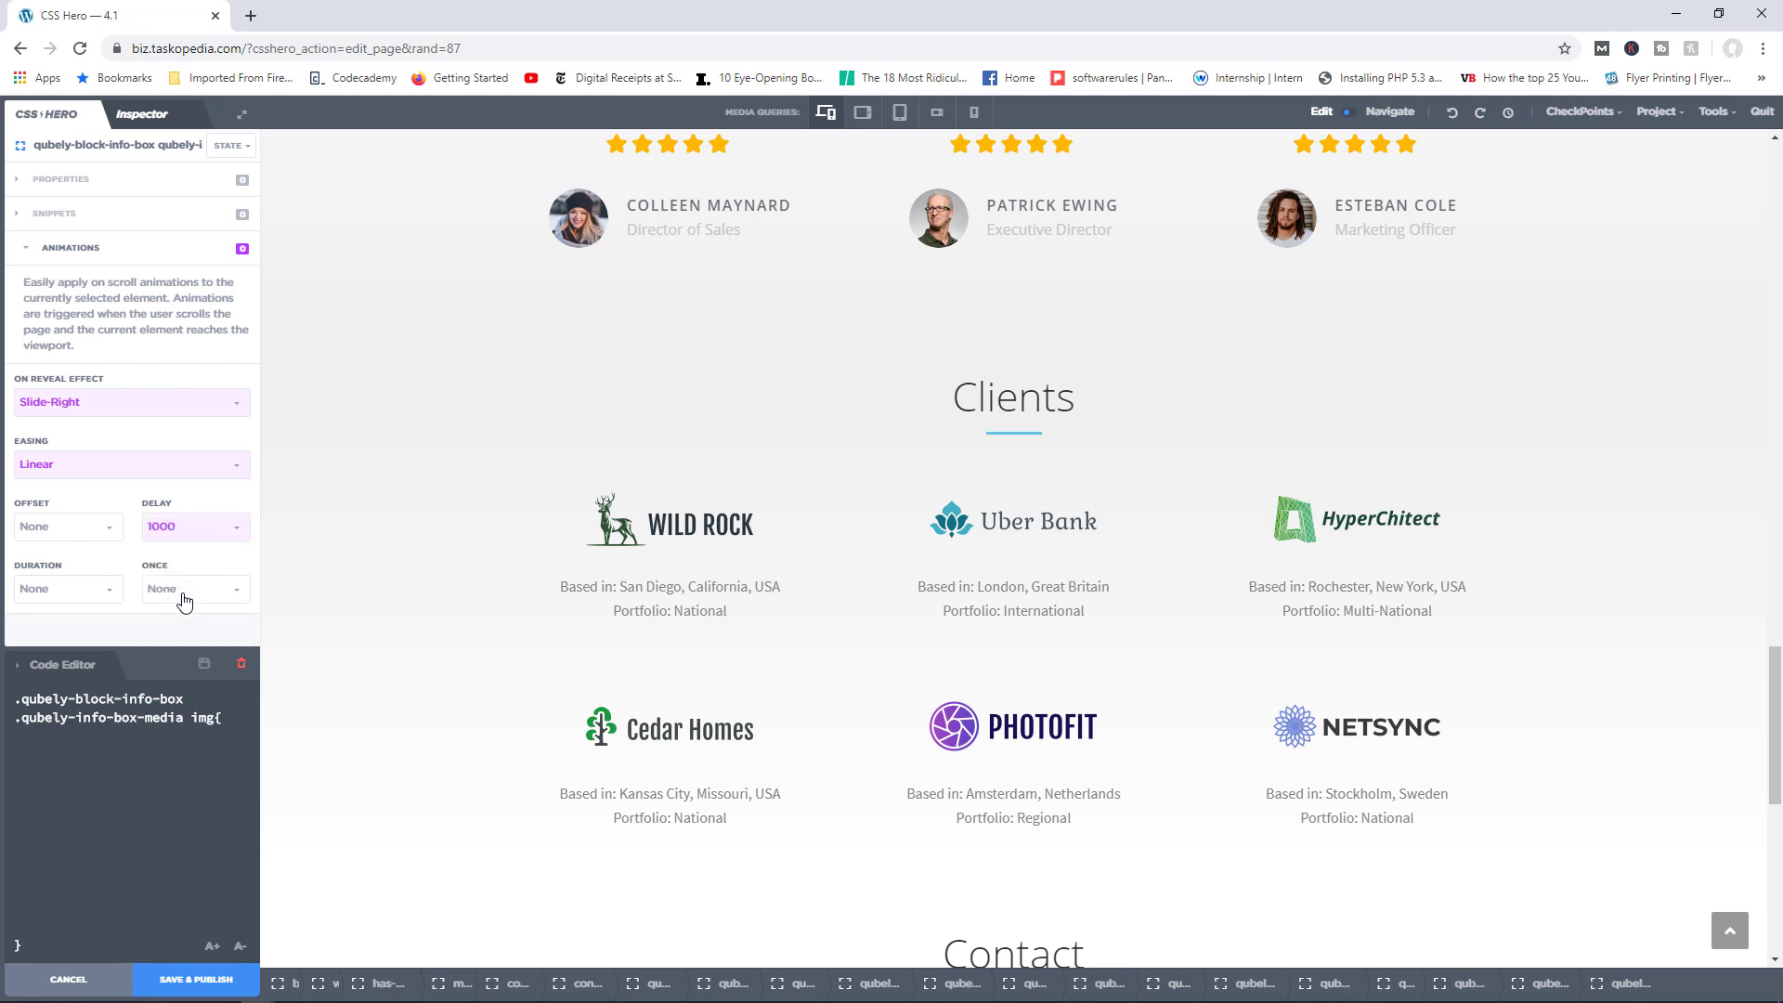
Set the reveal duration to 4000 and Once to False
click(109, 600)
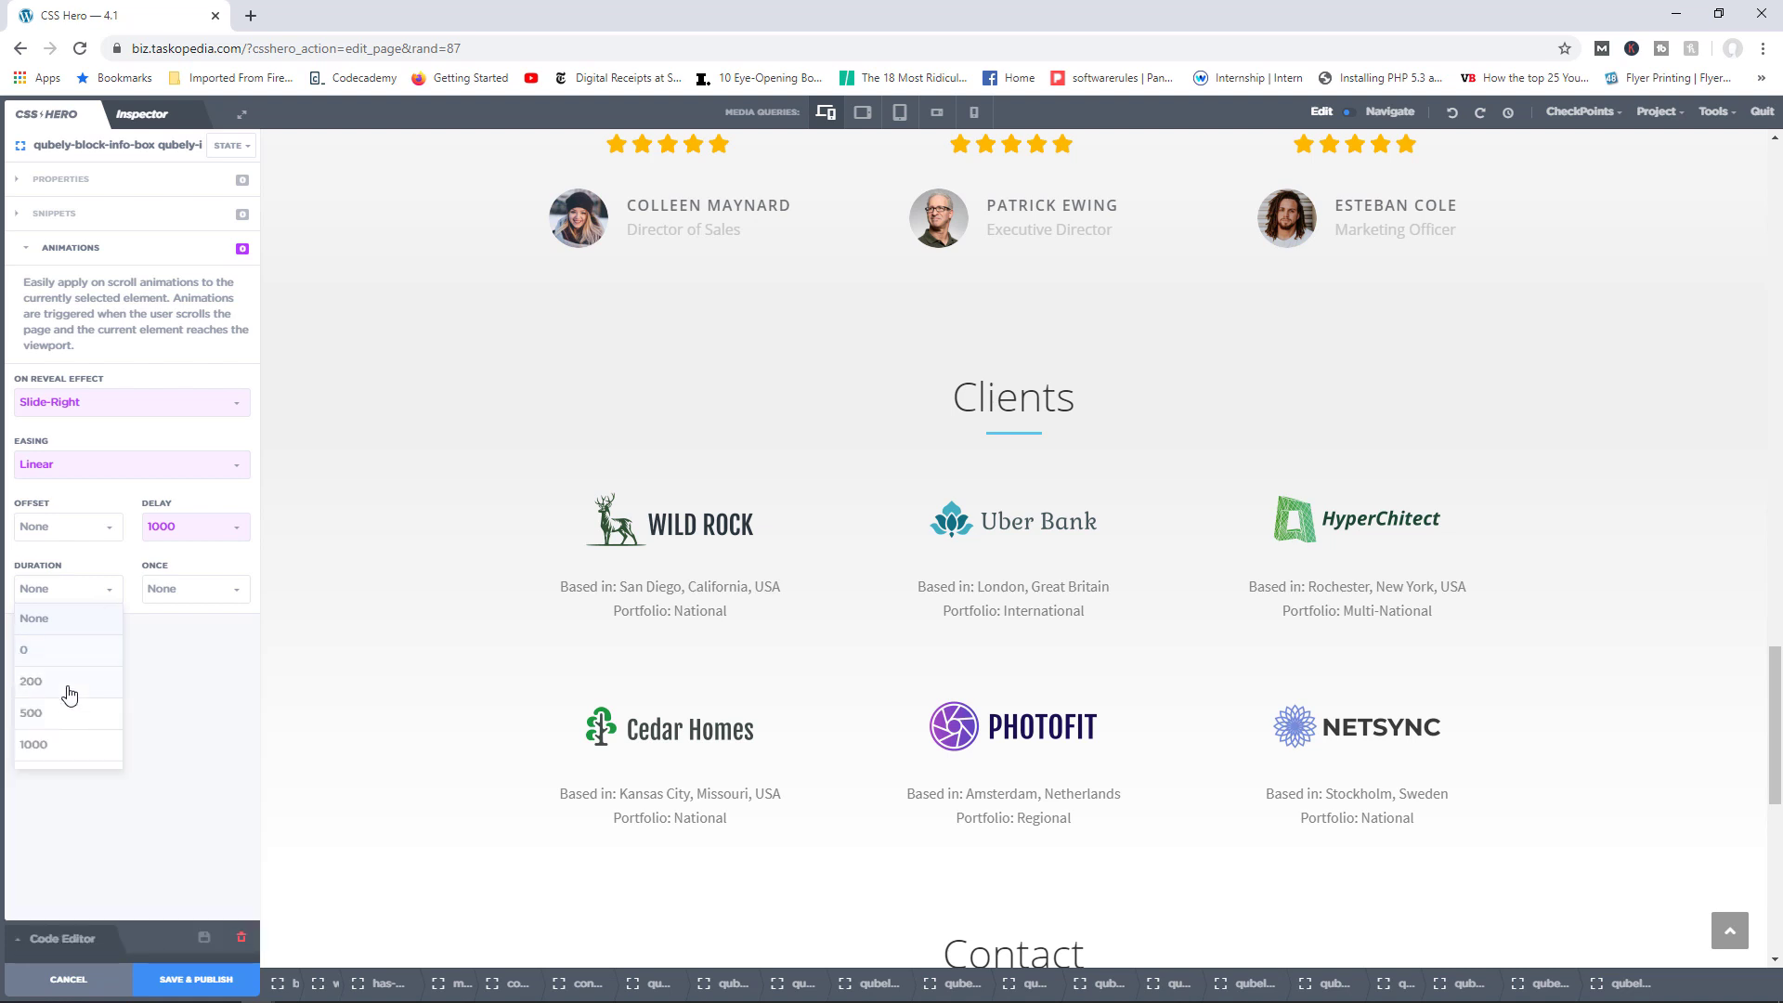
scroll(69, 693, down, 3)
click(58, 694)
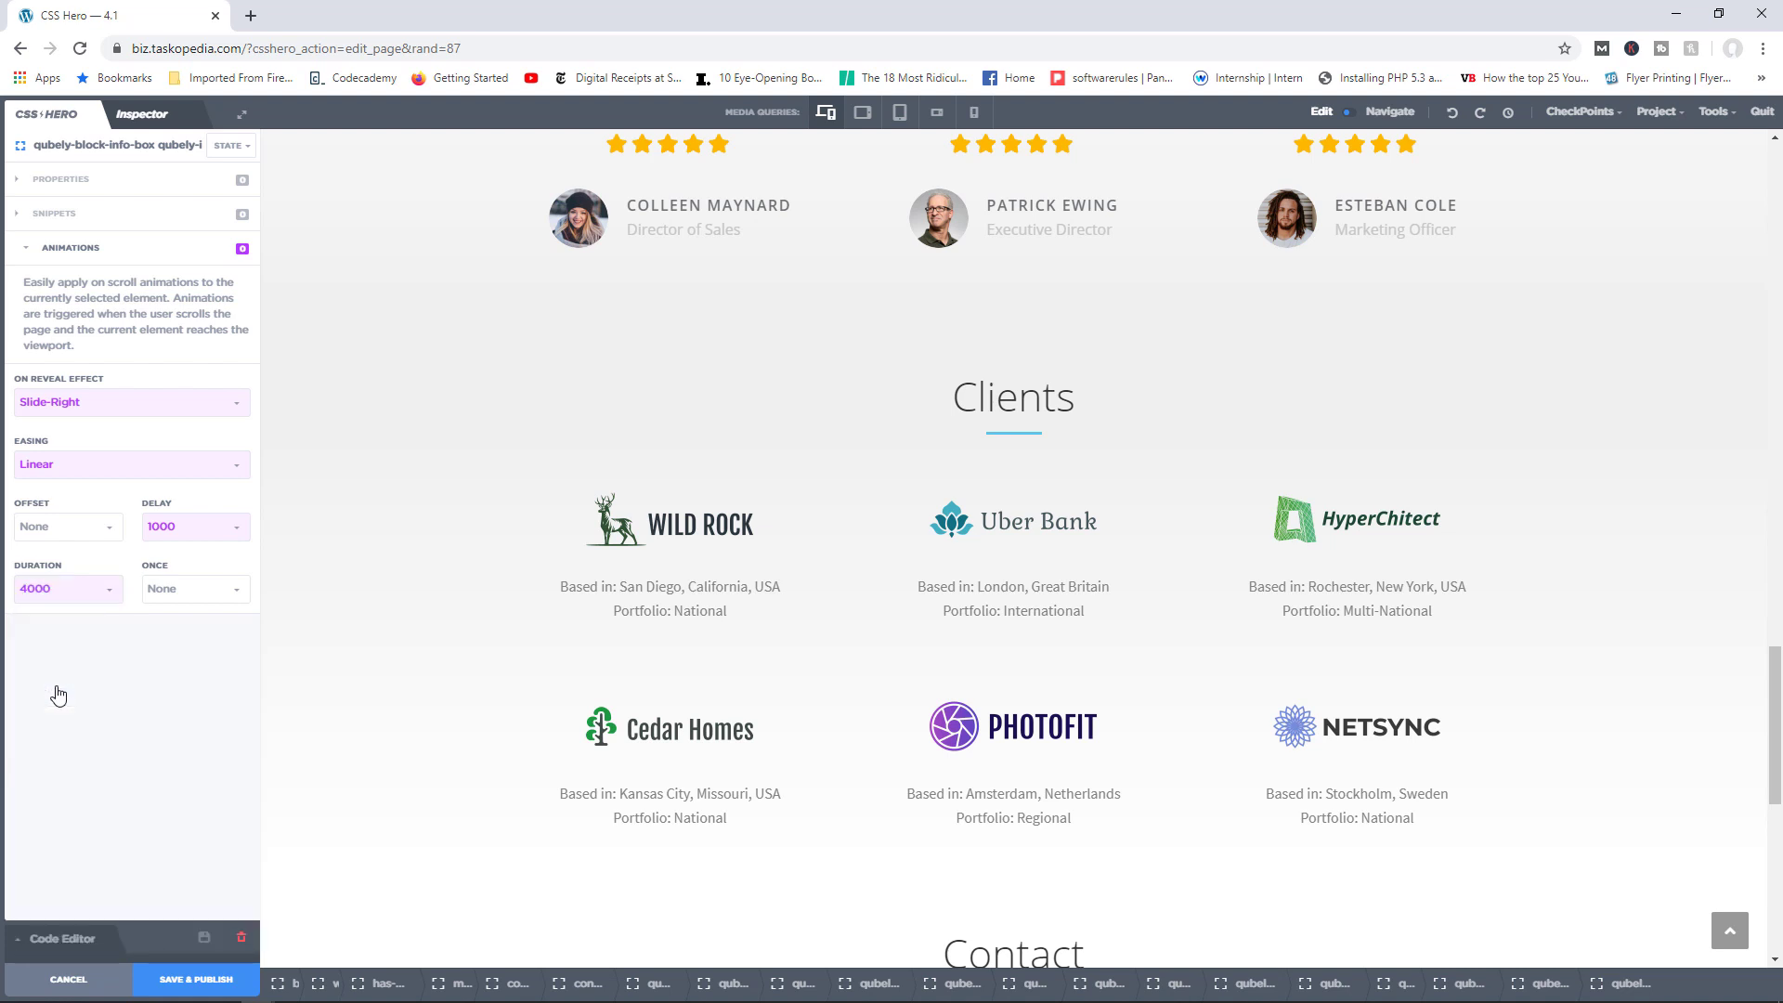
click(239, 591)
click(183, 648)
Scroll the preview up to Testimonials so the logos' reveal replays
mouse_move(1777, 685)
mouse_down()
mouse_move(1778, 360)
mouse_move(1778, 696)
mouse_up()
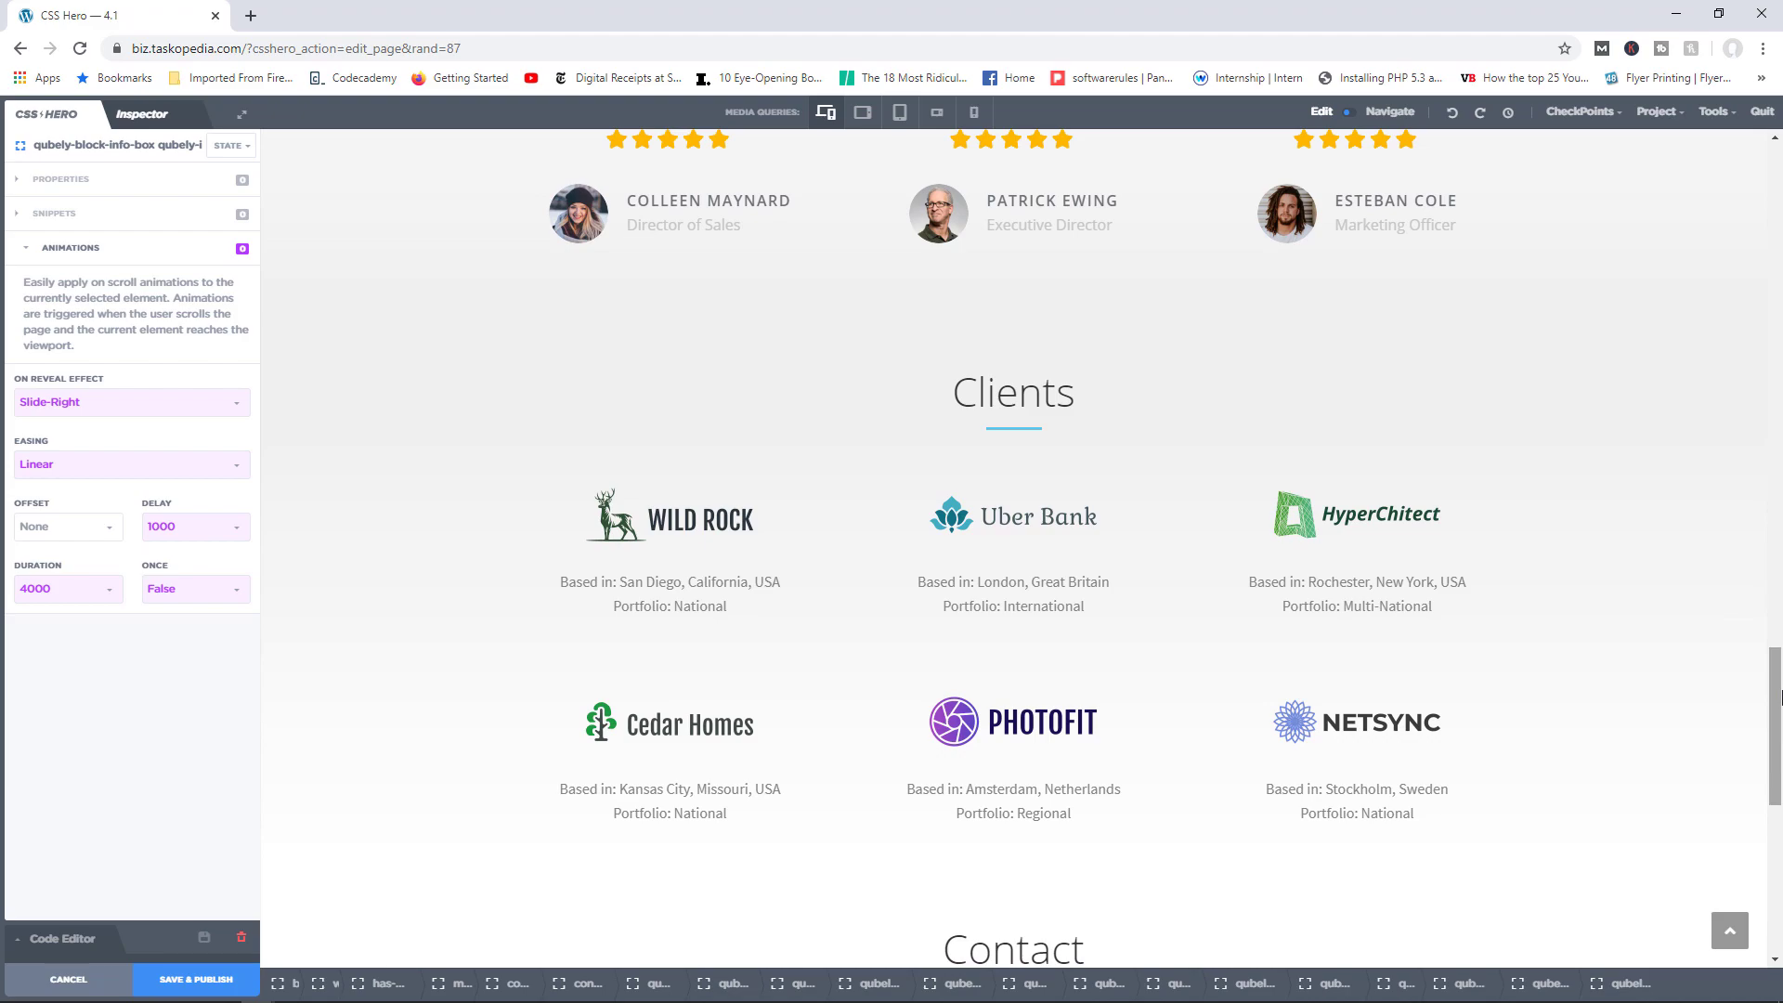
drag(1779, 696, 1778, 606)
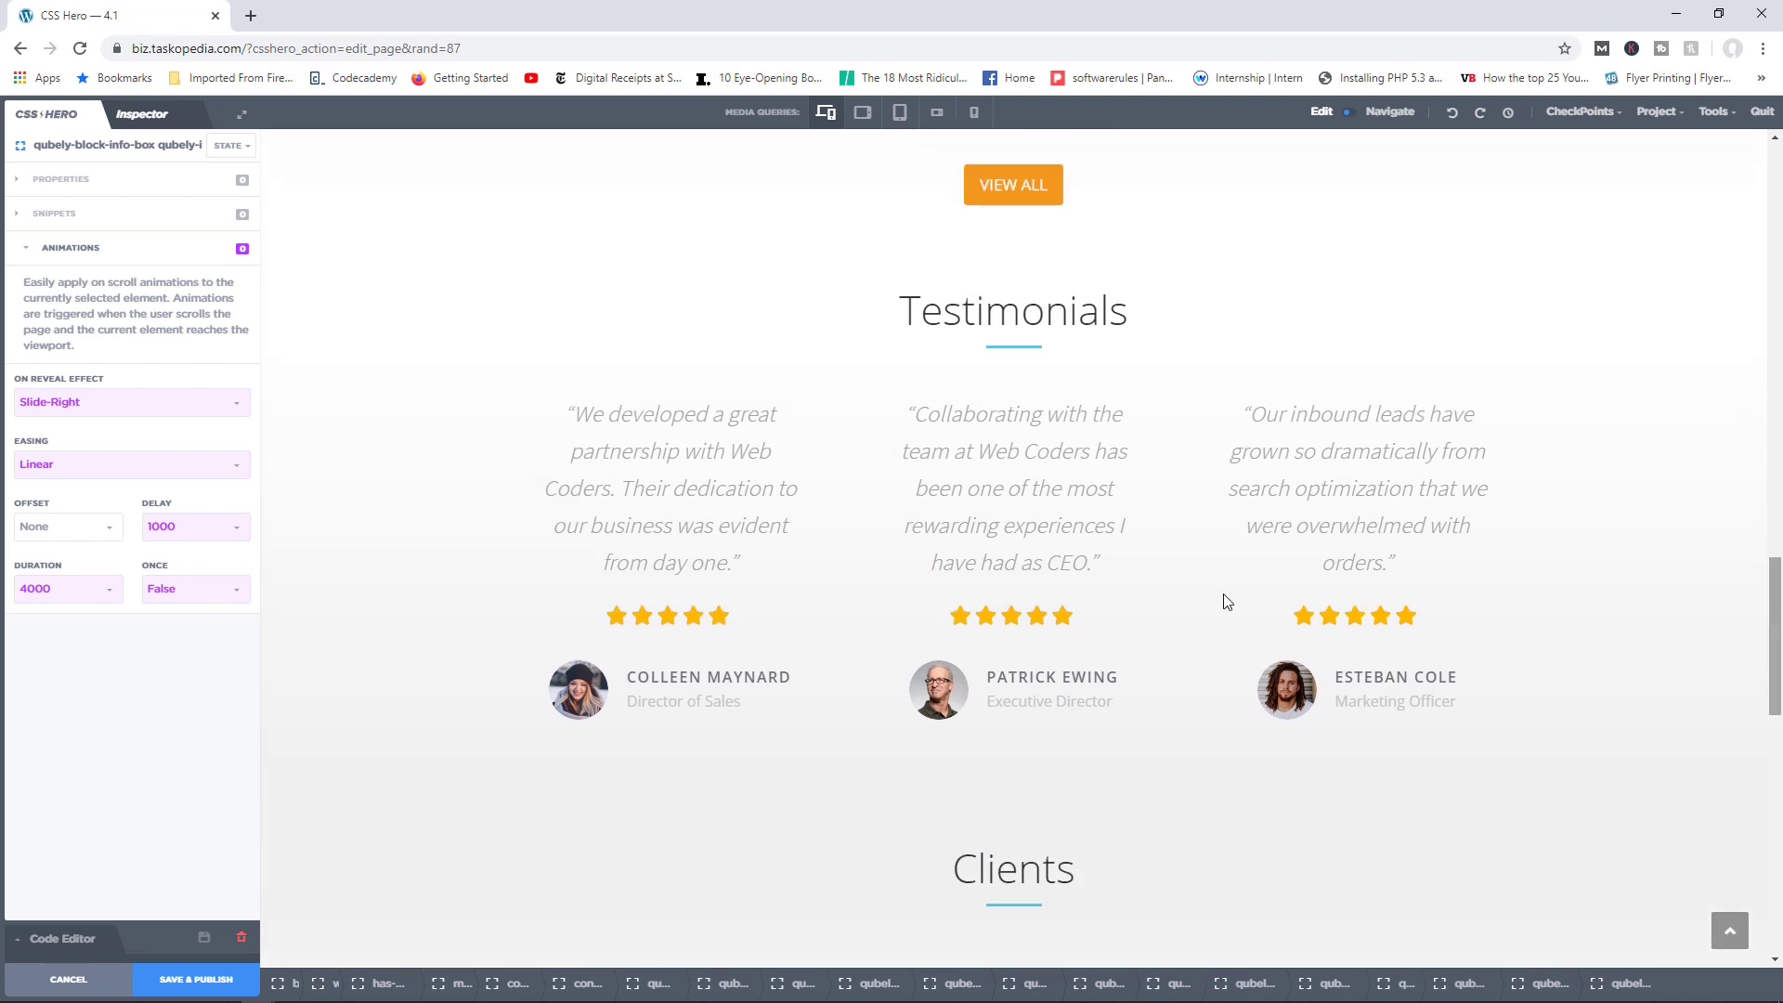
Set the Animations Delay dropdown to None and the Duration dropdown to 2000
click(241, 533)
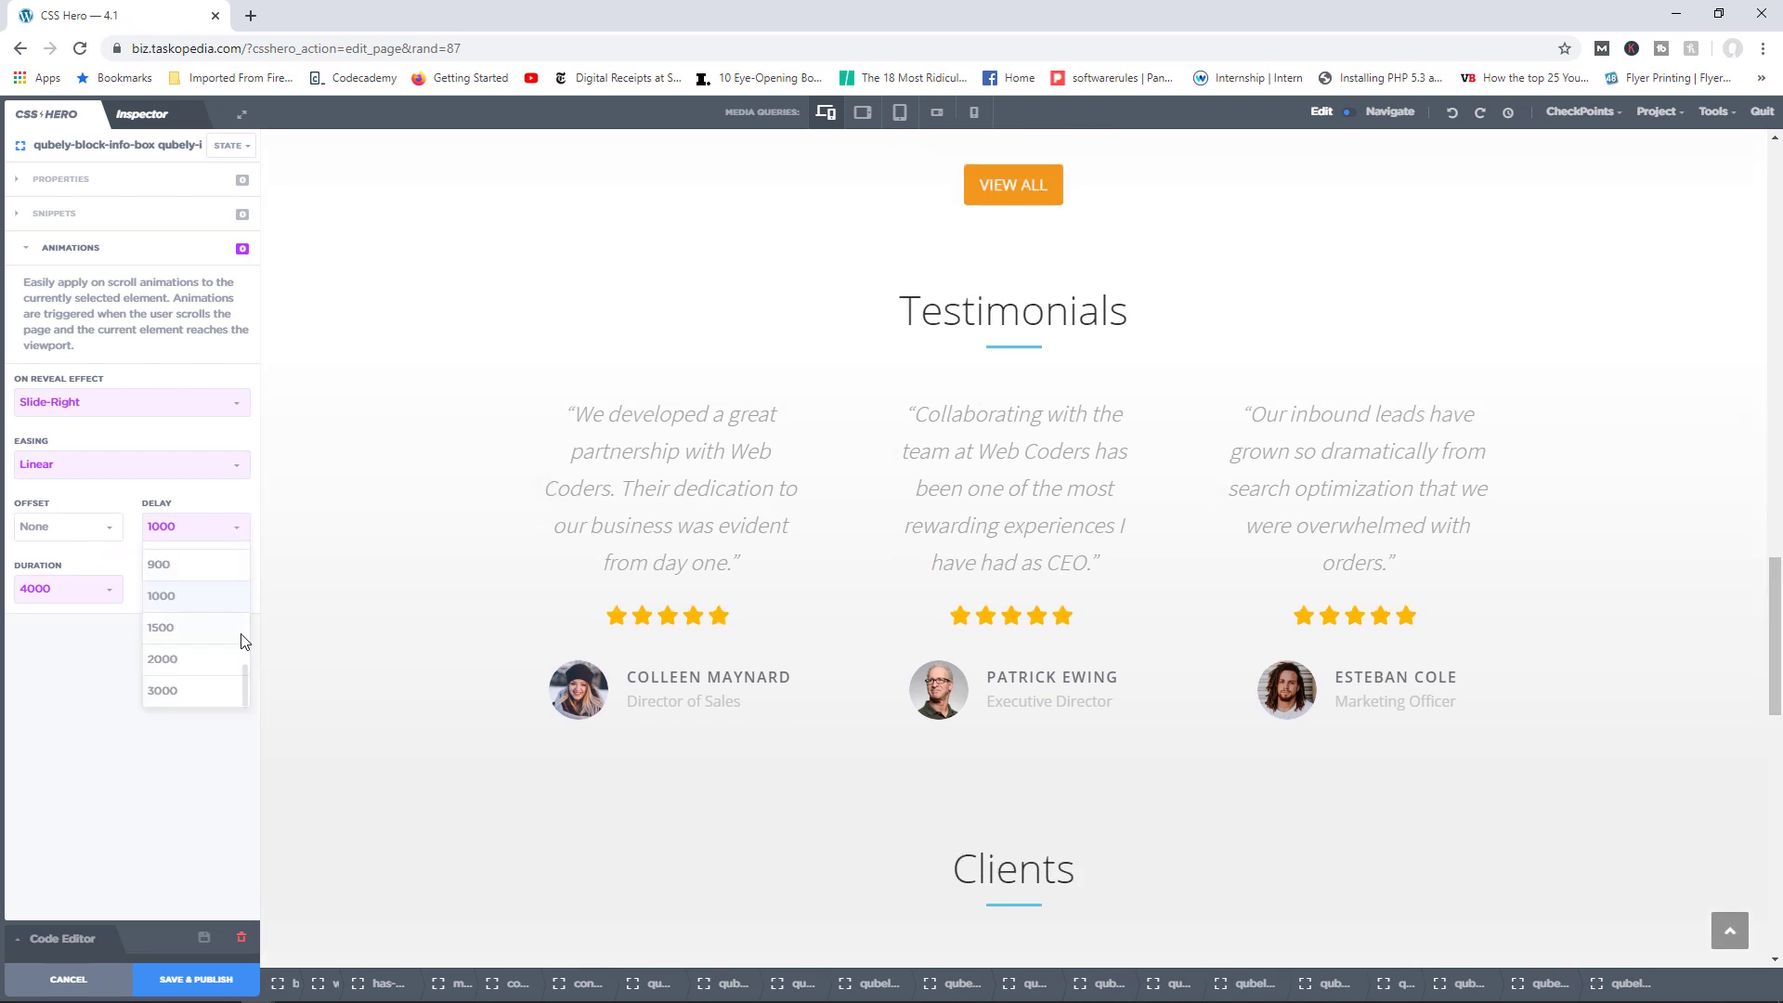
drag(244, 682, 247, 557)
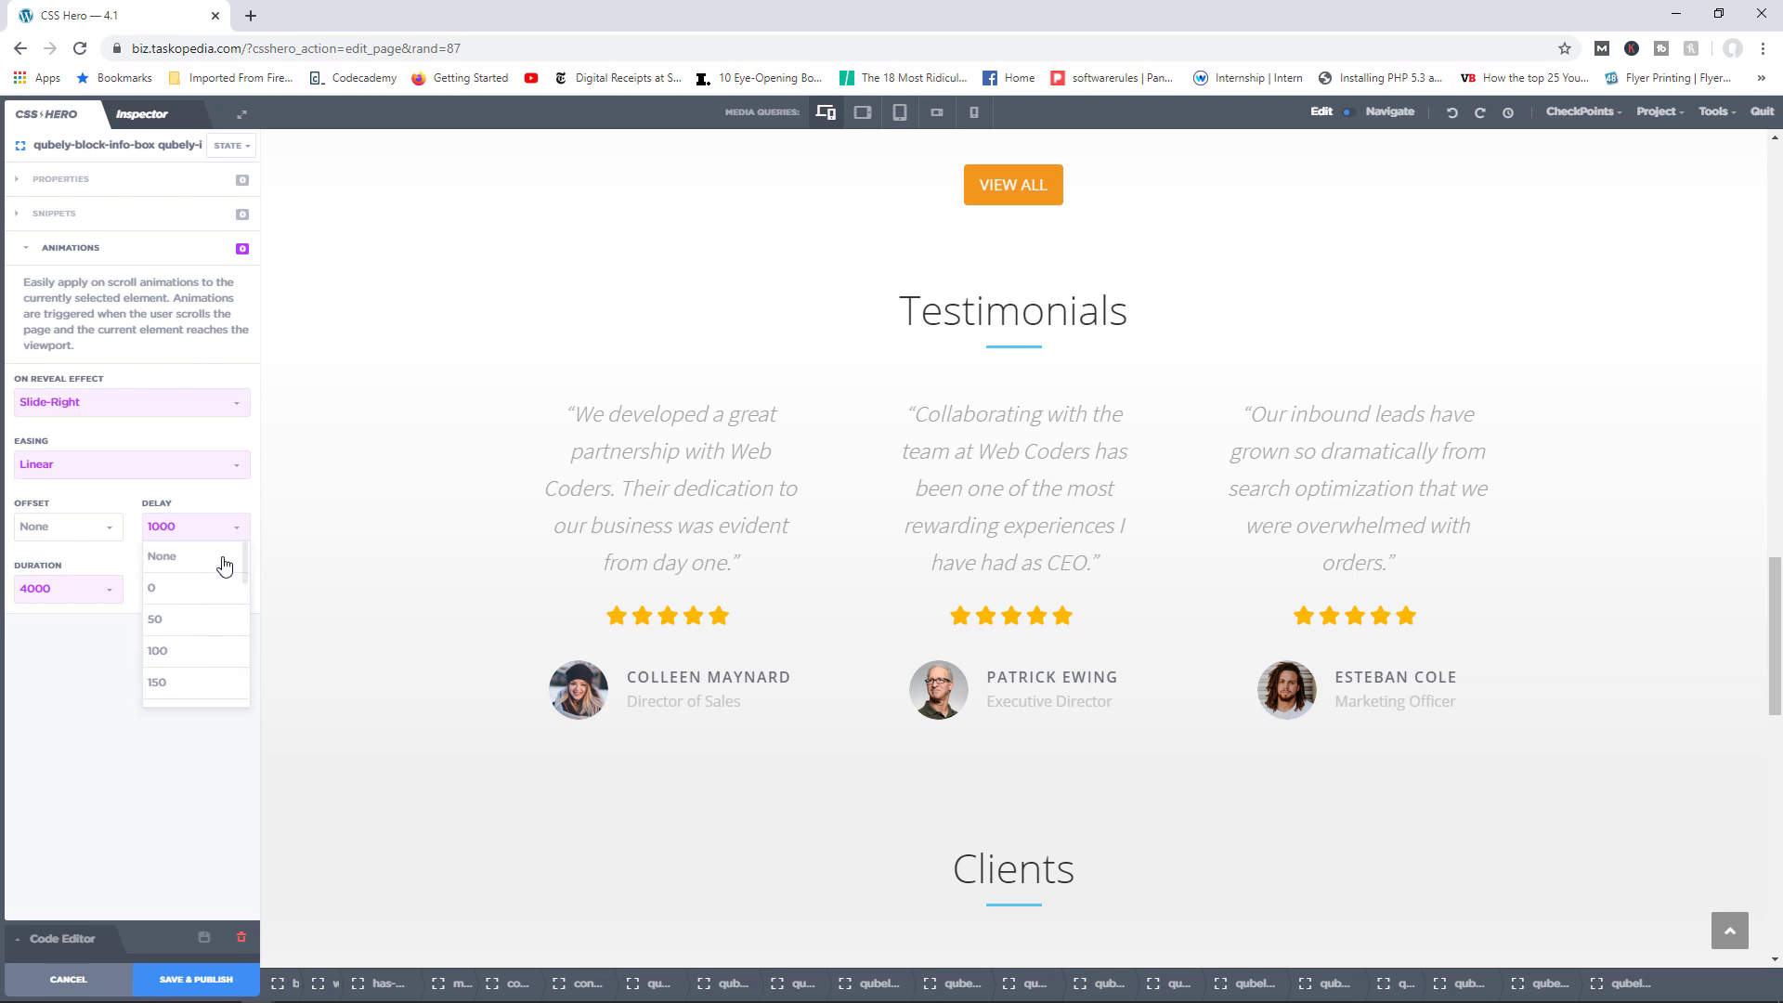
click(206, 559)
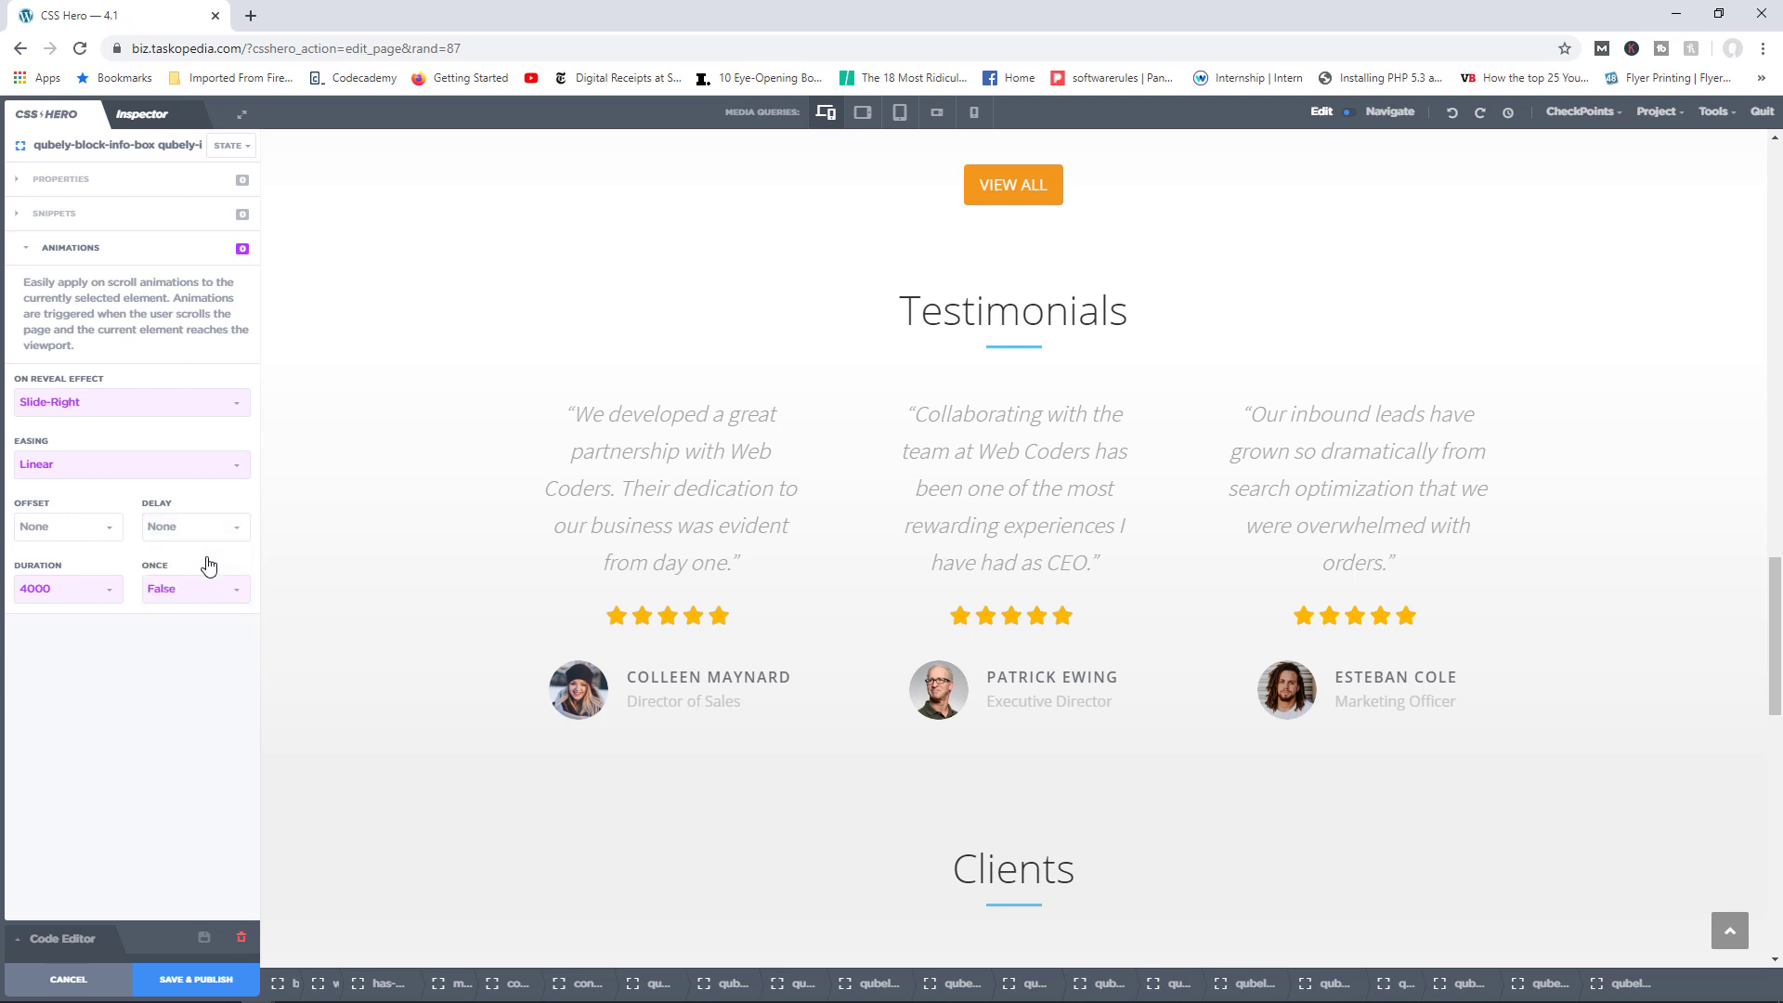
click(112, 594)
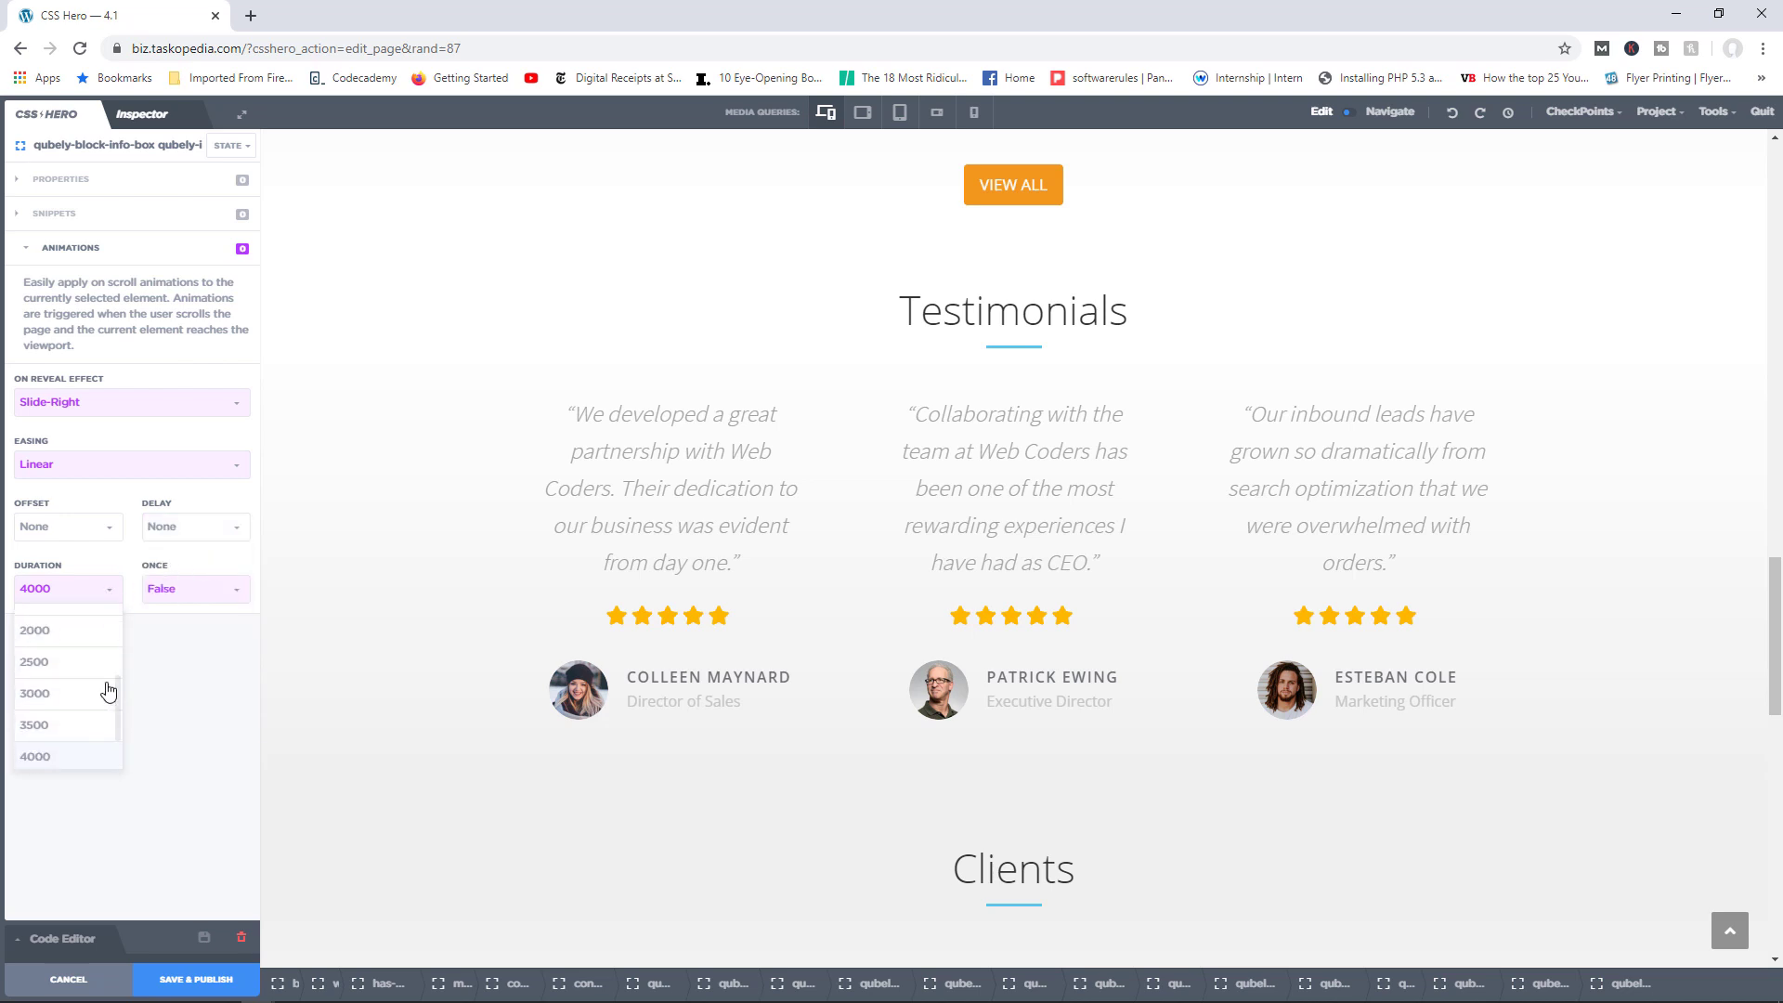
click(79, 650)
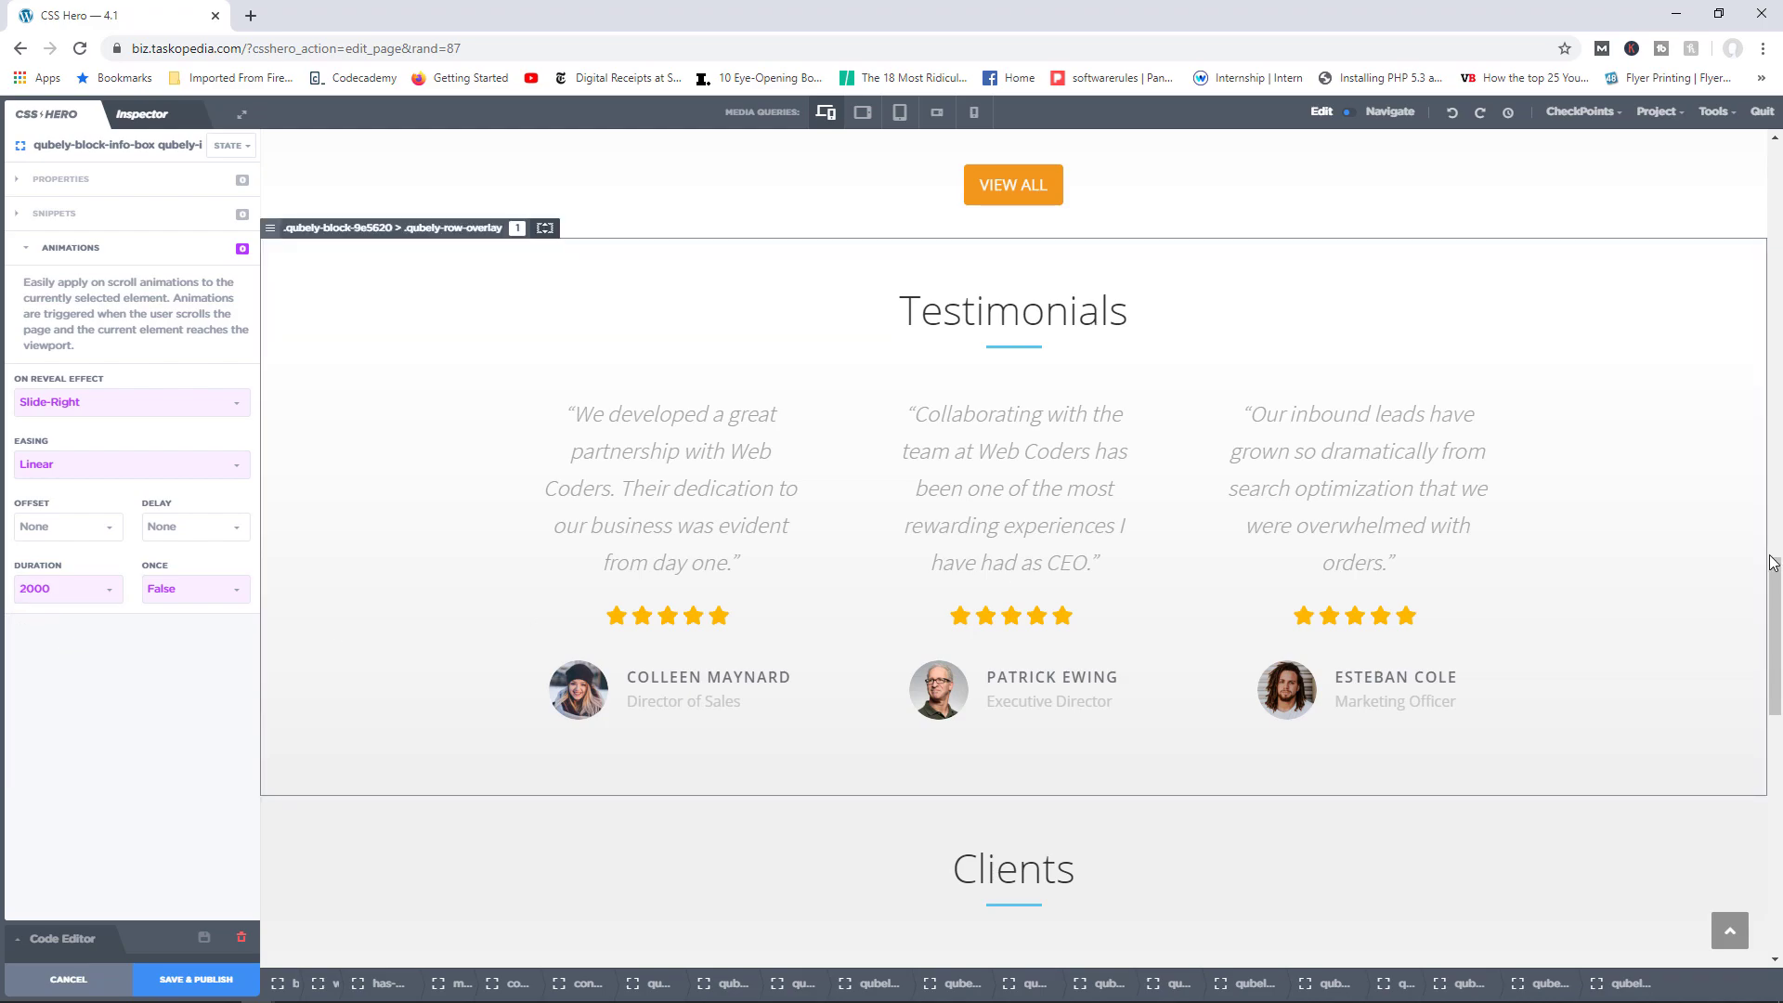
drag(1774, 564, 1776, 687)
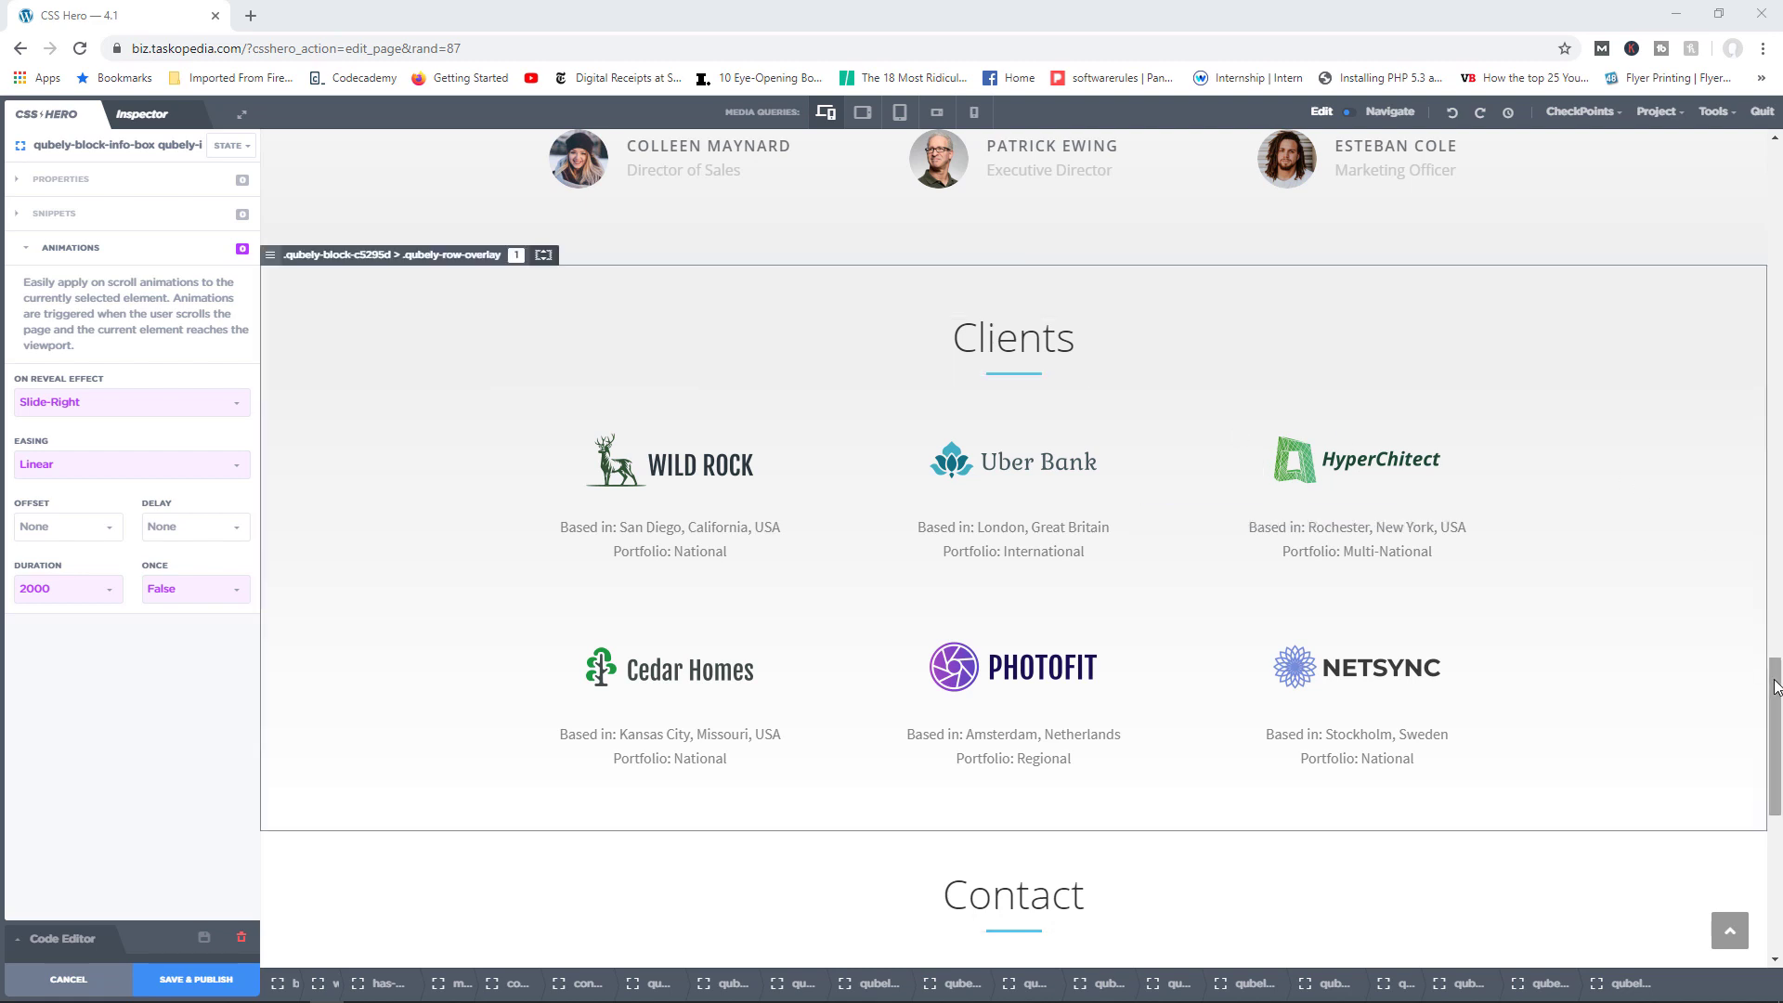
drag(1772, 689, 1774, 610)
Set the reveal Offset to -300 and scroll the preview to check the effect
click(110, 527)
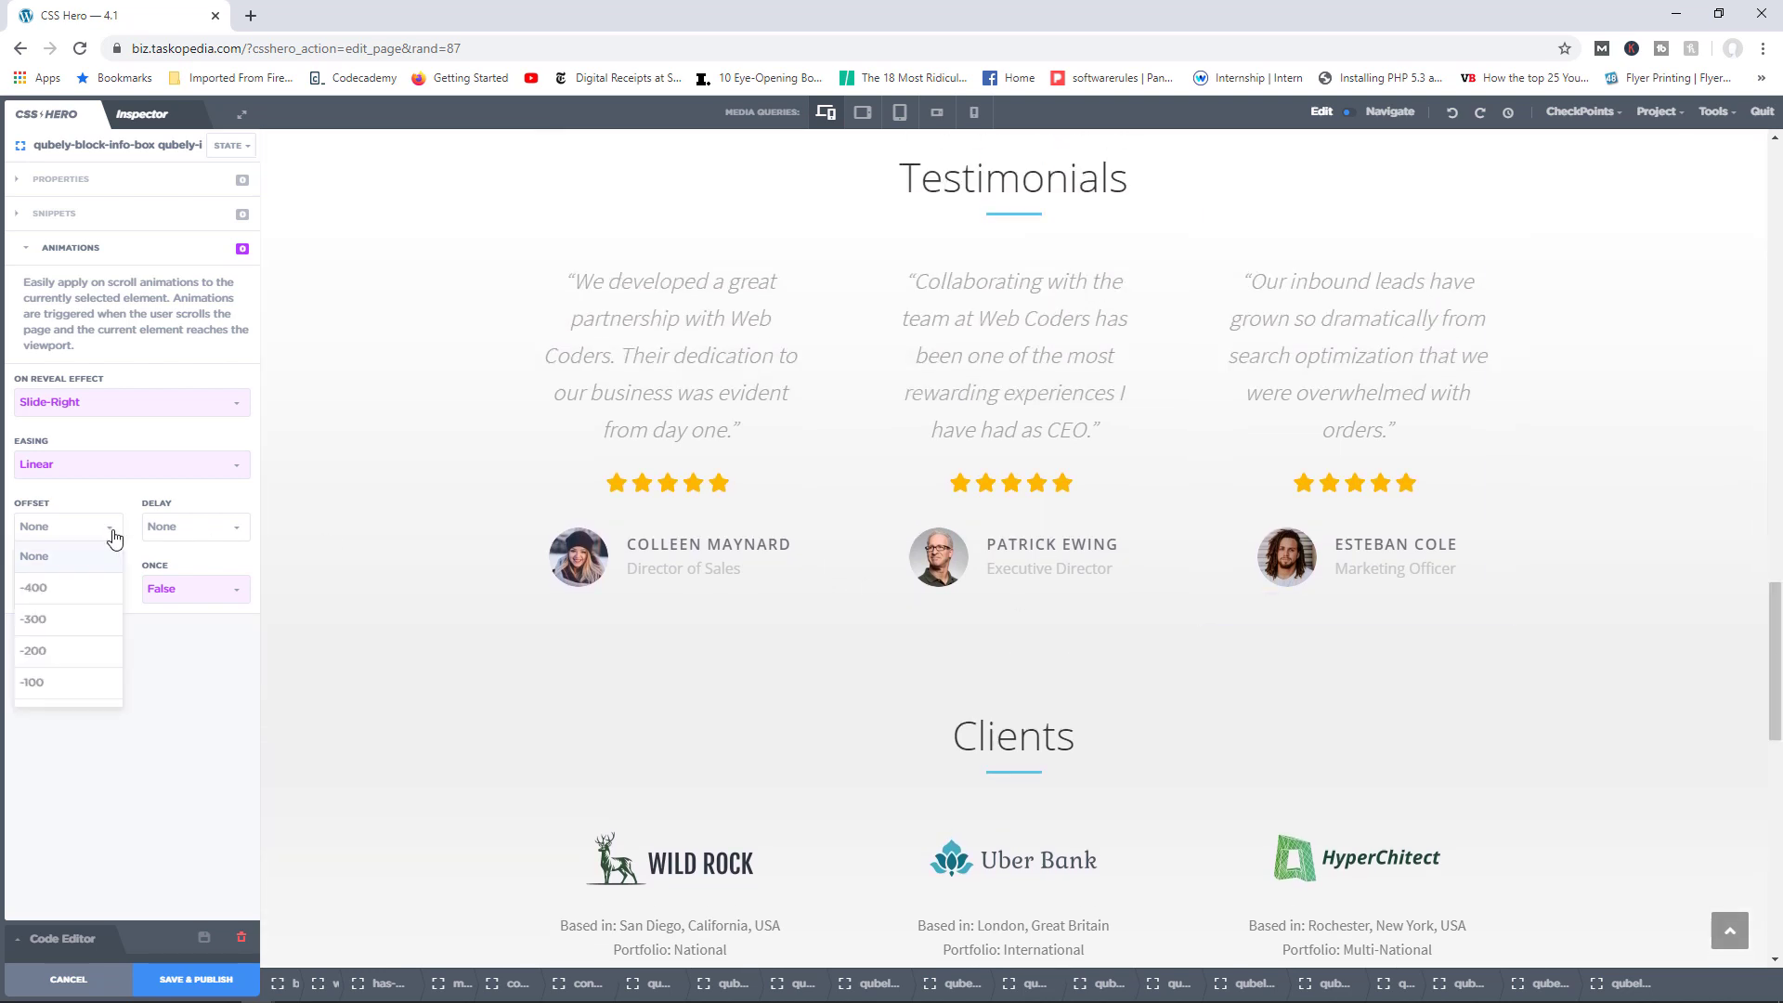
click(60, 619)
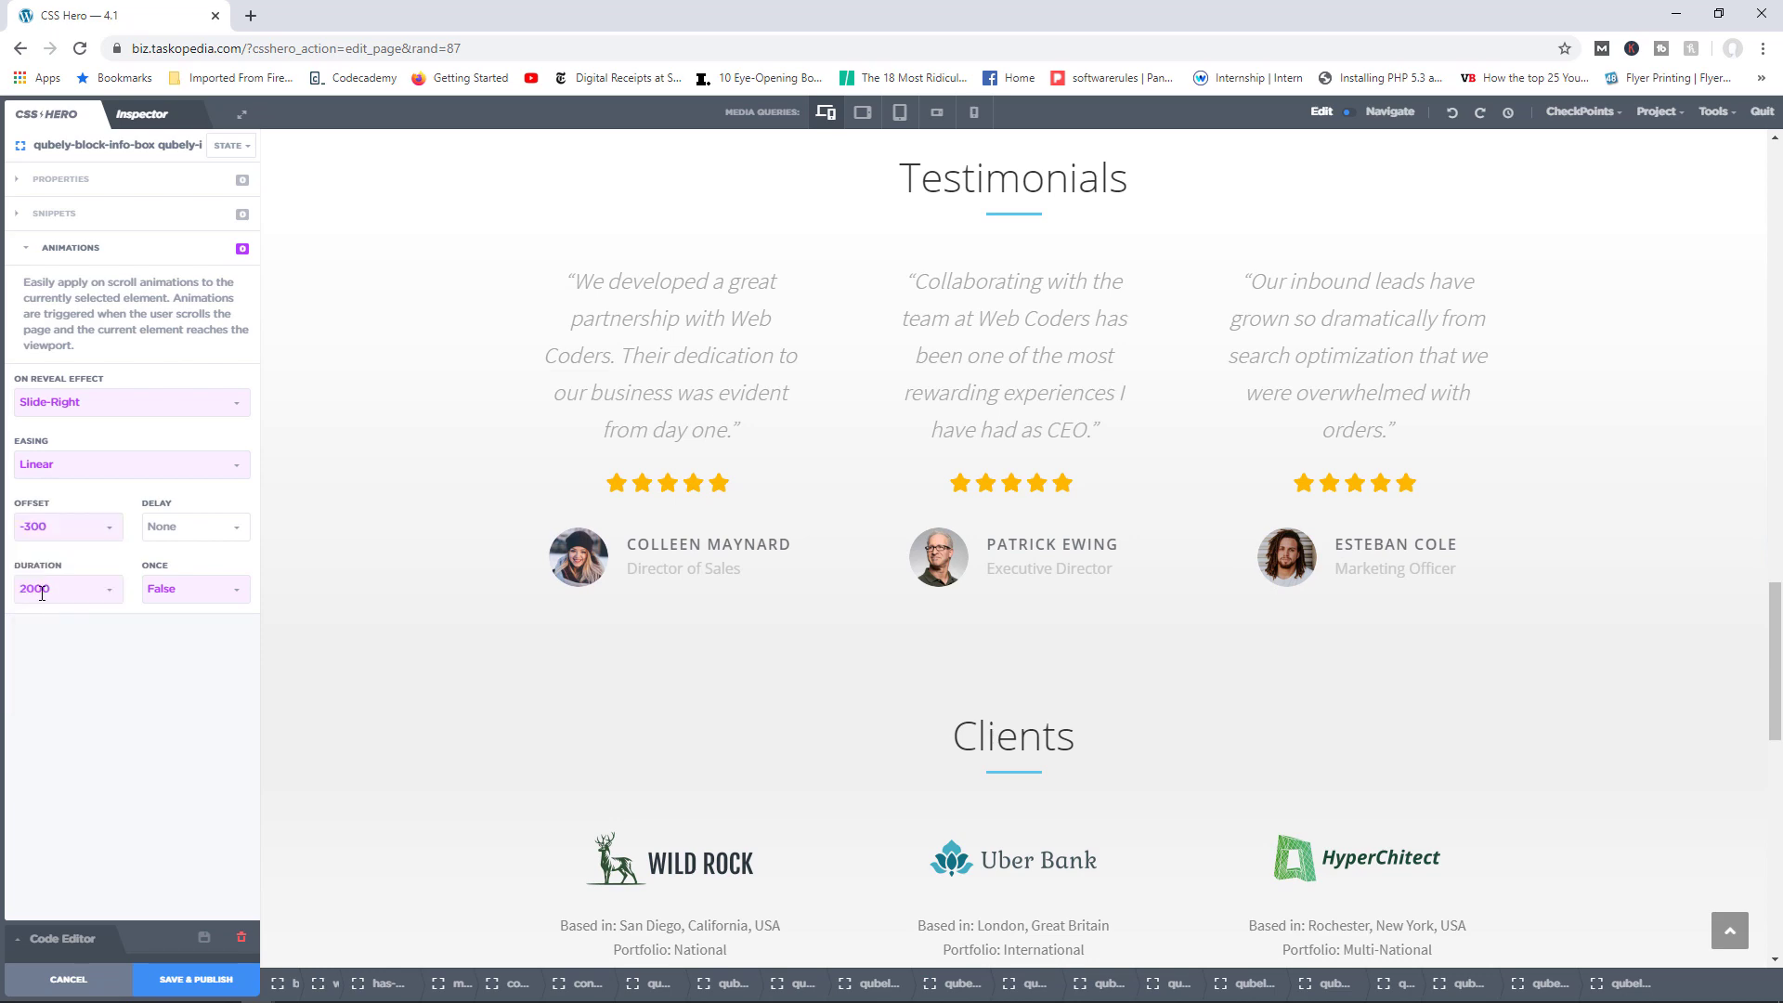
mouse_move(1774, 641)
mouse_down()
mouse_move(1775, 197)
mouse_move(1780, 614)
mouse_up()
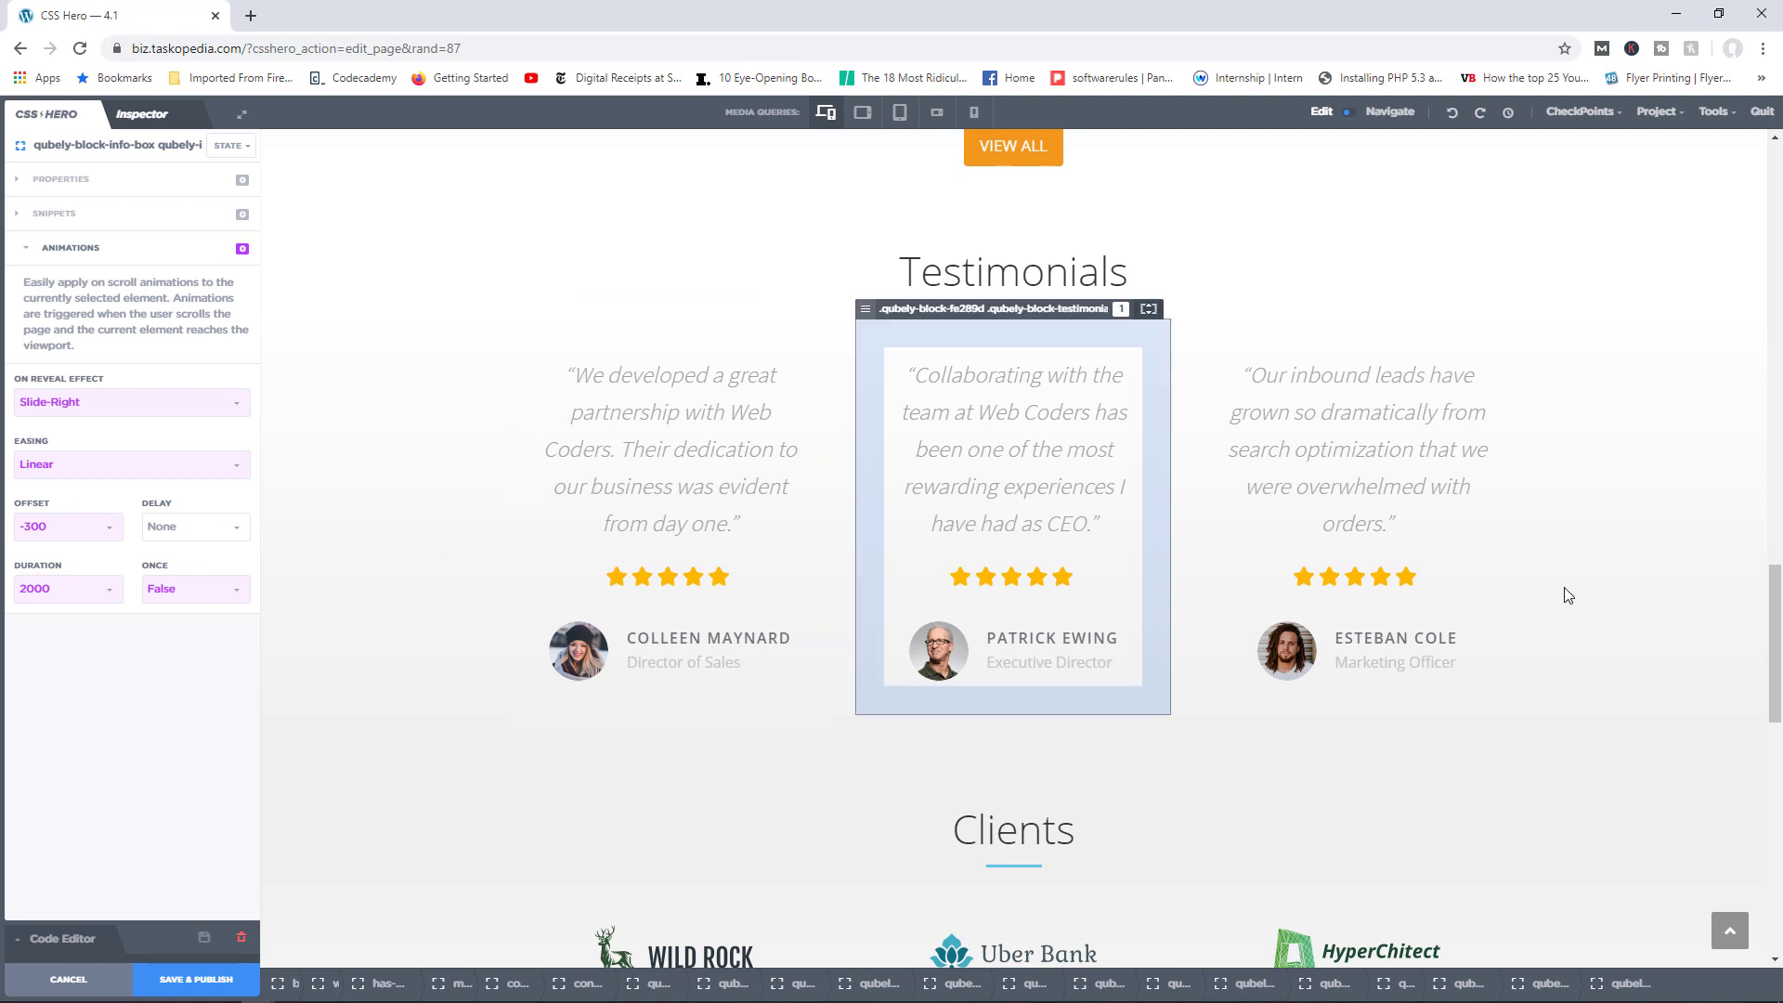
drag(1777, 591, 1777, 647)
Change the reveal Offset from -300 to 300
scroll(1745, 631, up, 3)
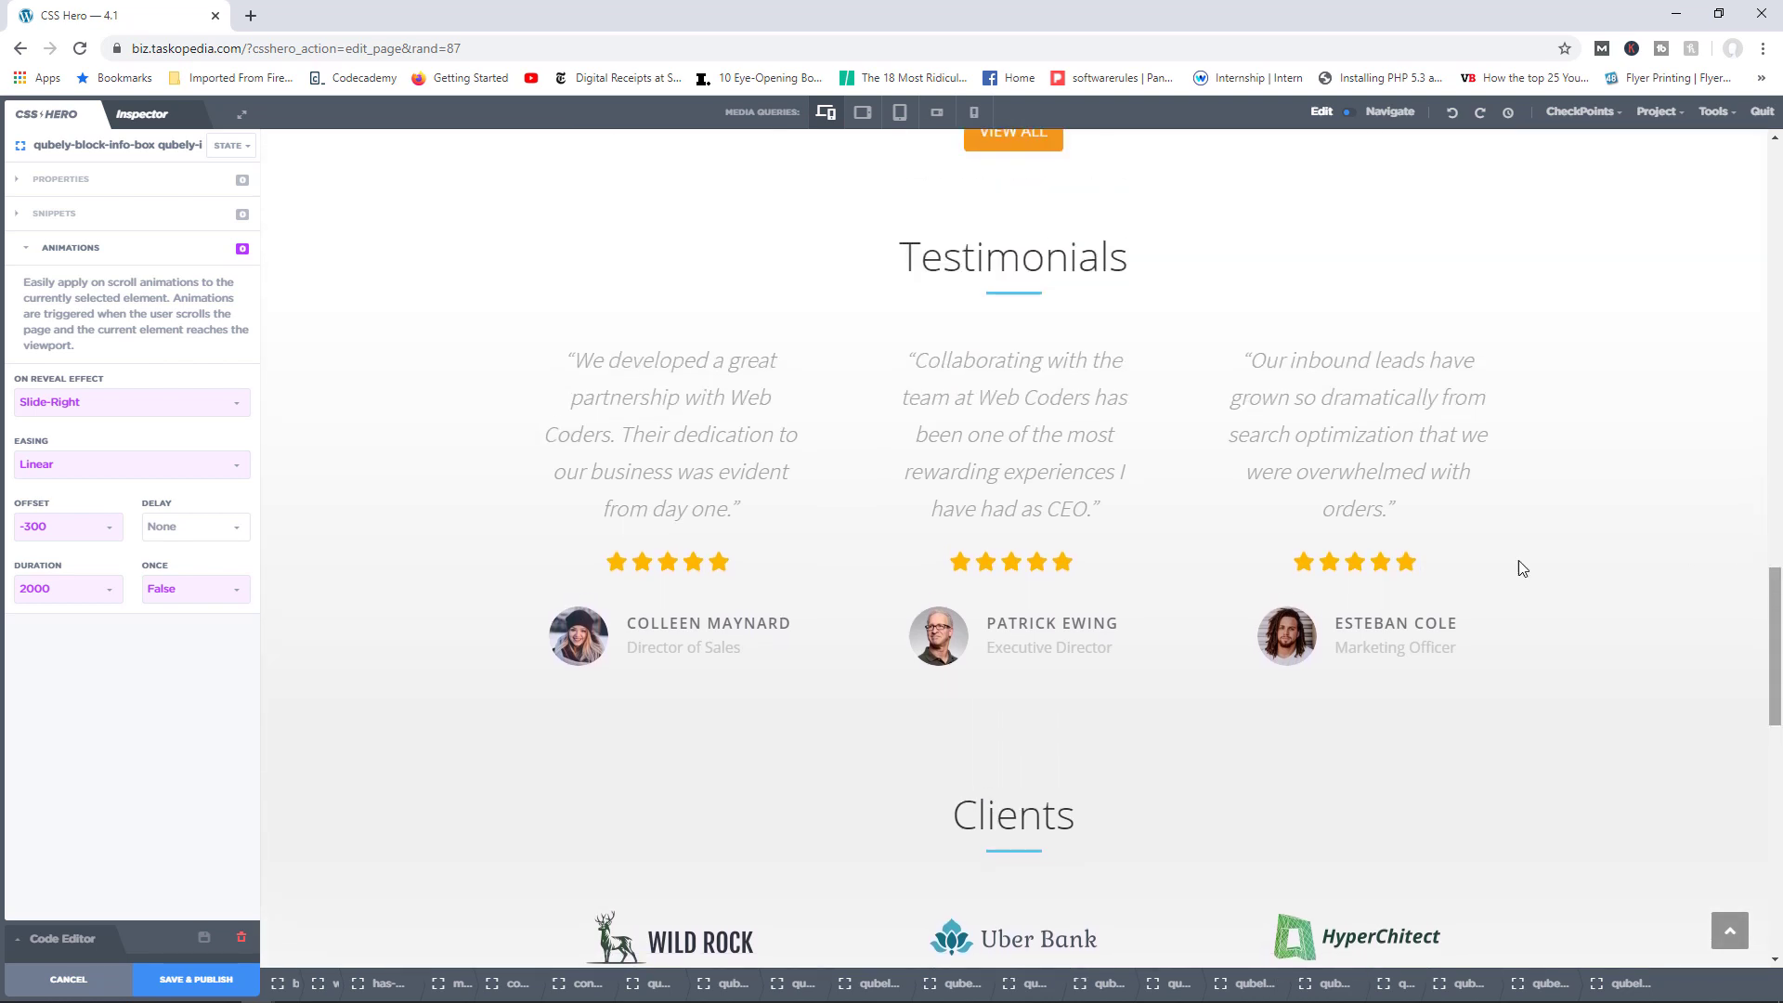
click(115, 535)
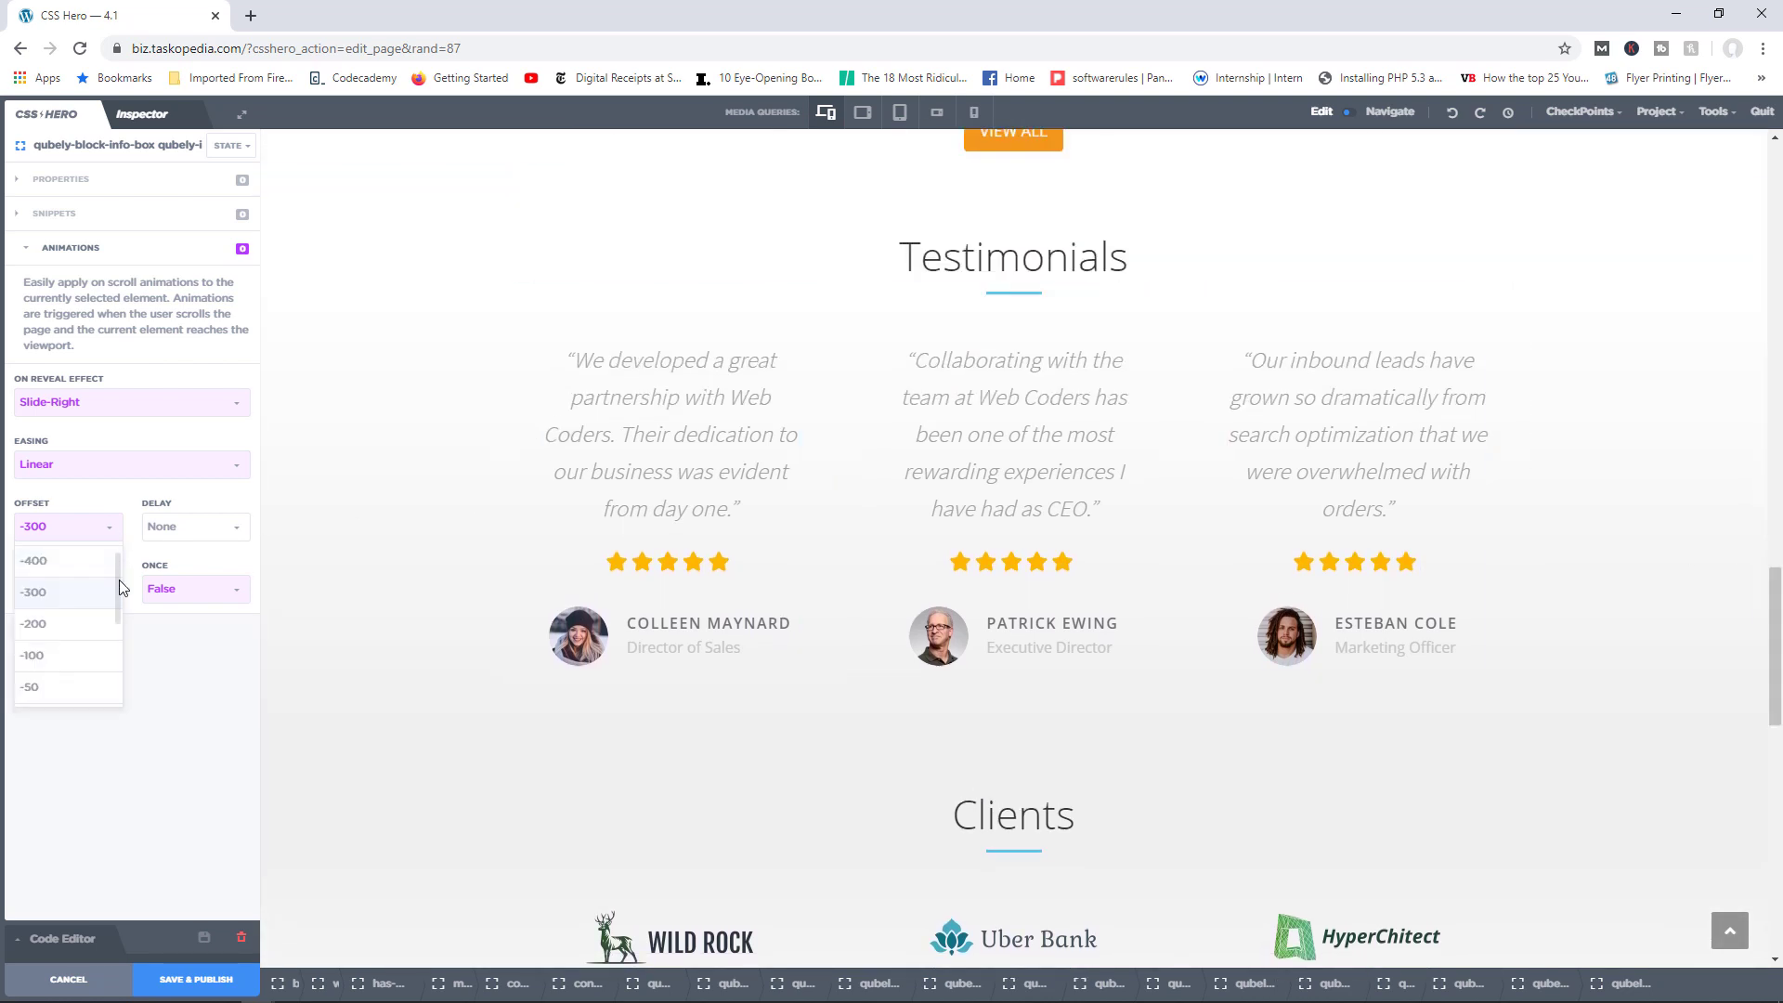
scroll(119, 591, down, 2)
scroll(120, 649, down, 2)
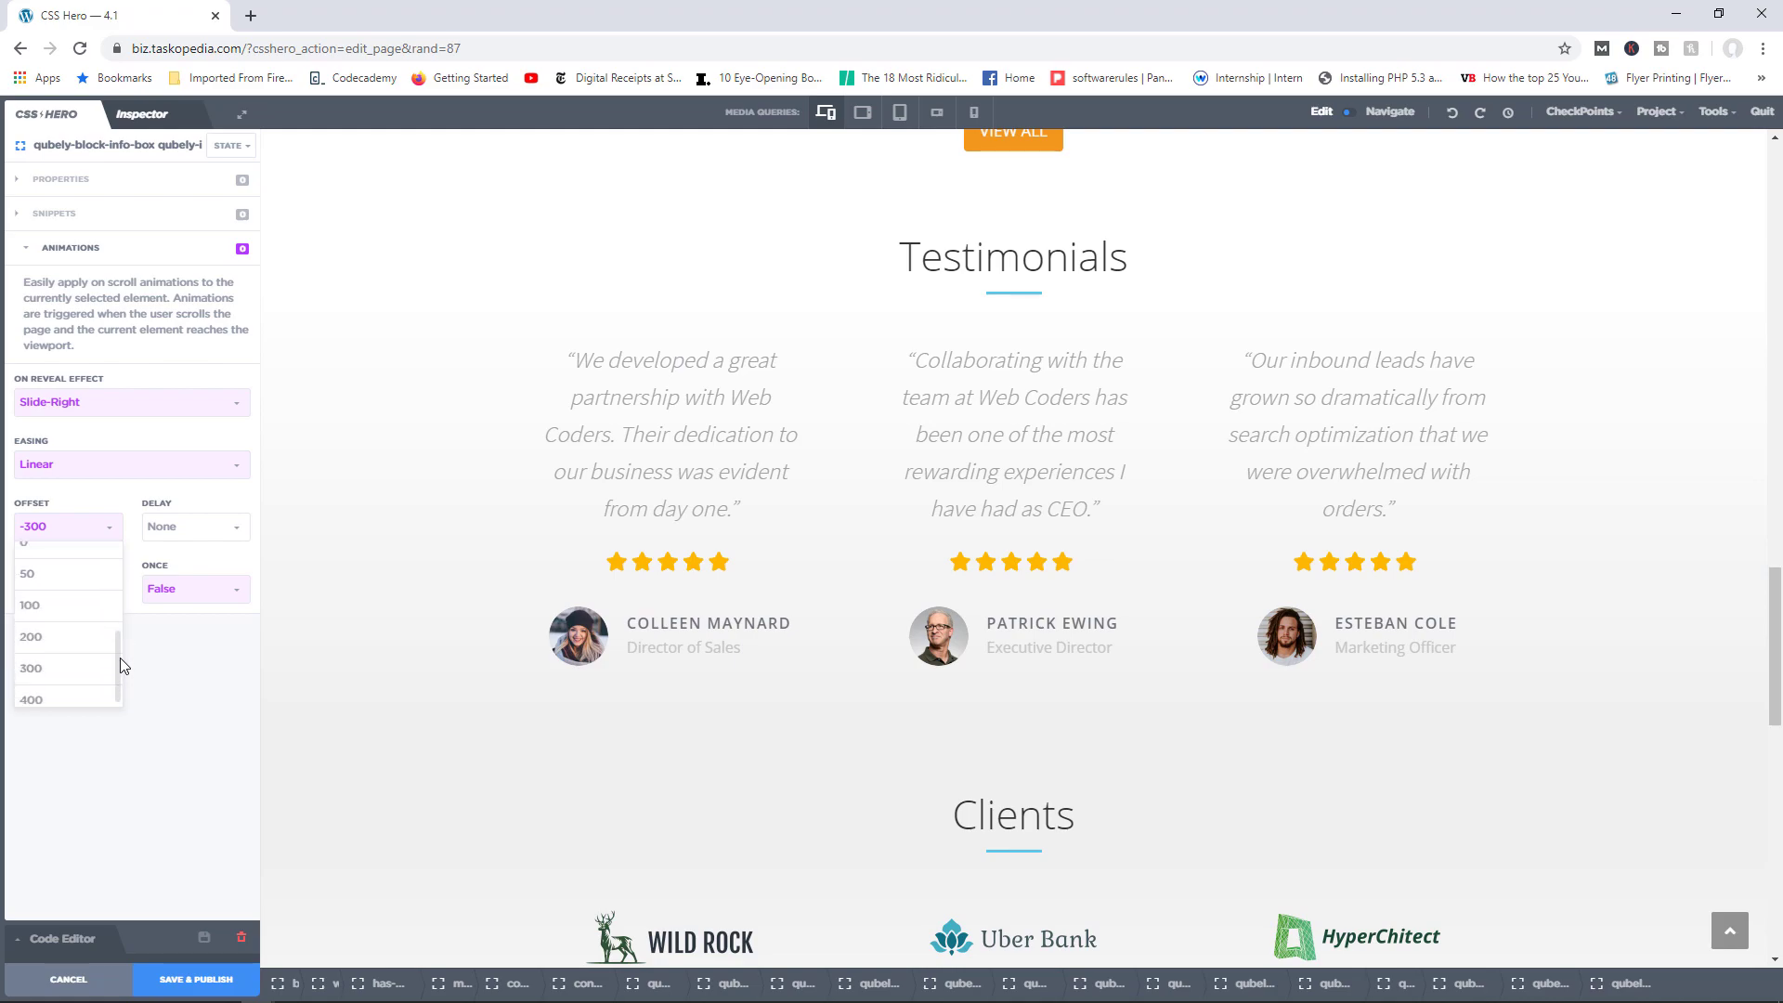
click(52, 671)
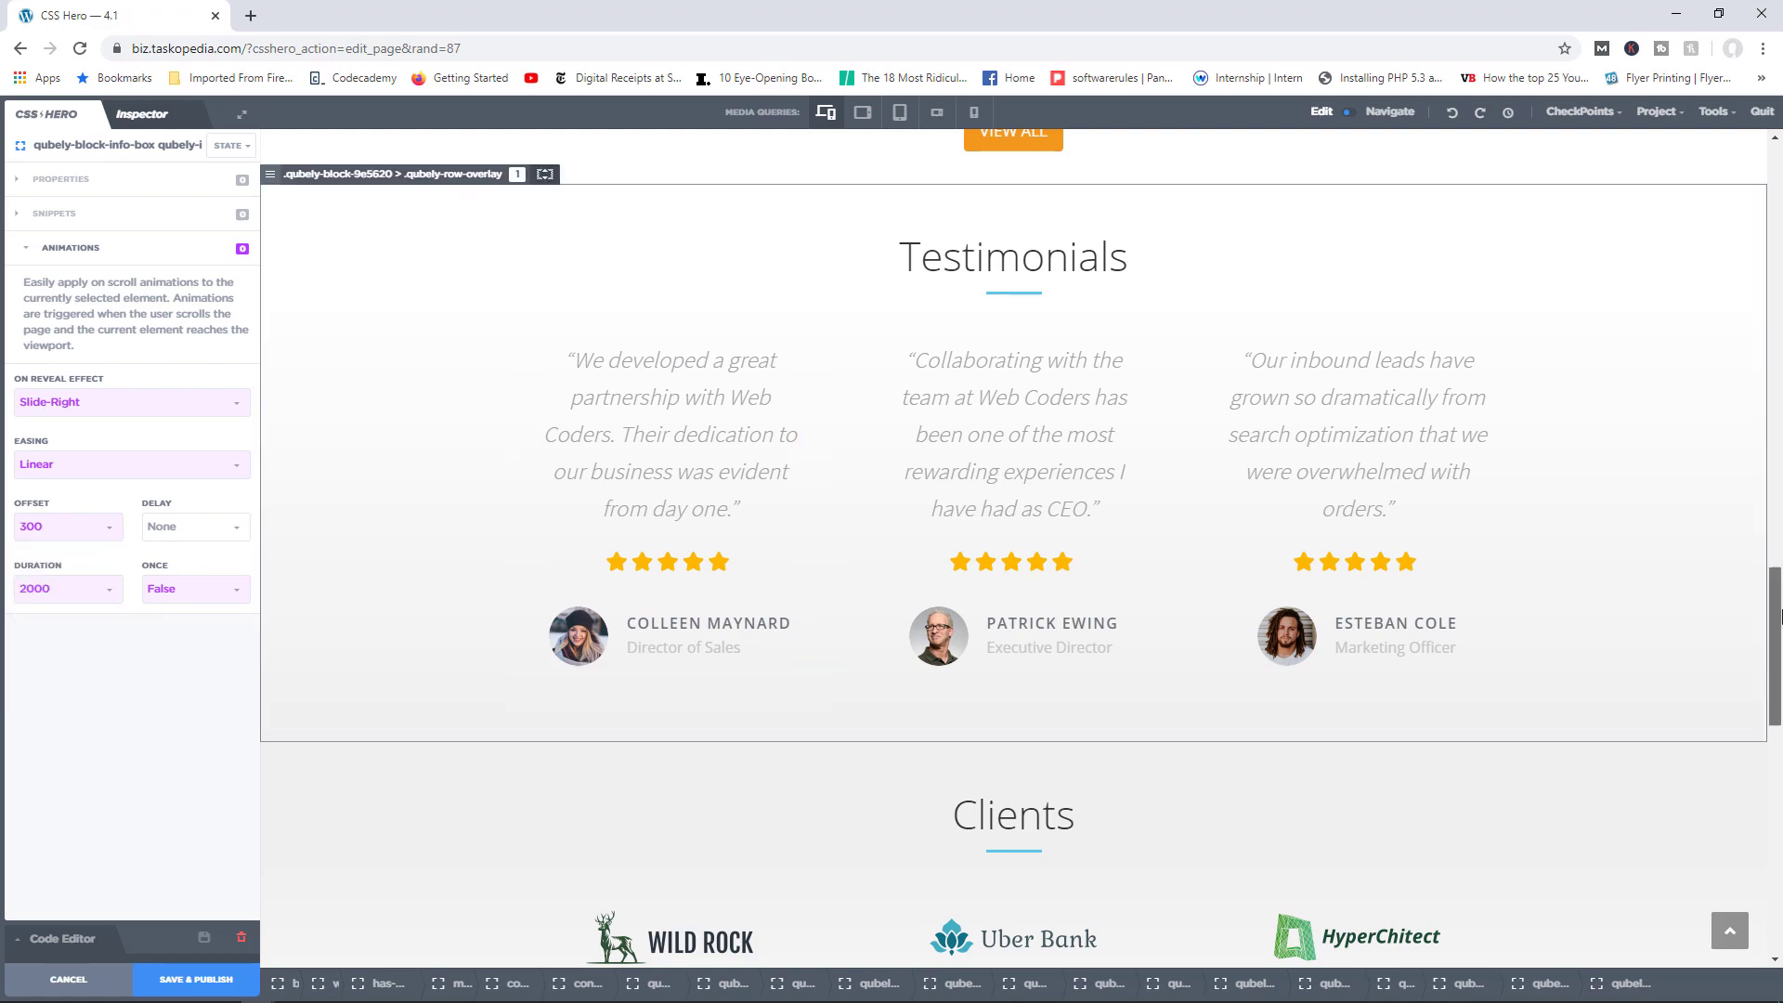
Scroll the page to the top and back to Clients to watch the logos slide in
drag(1776, 641, 1780, 204)
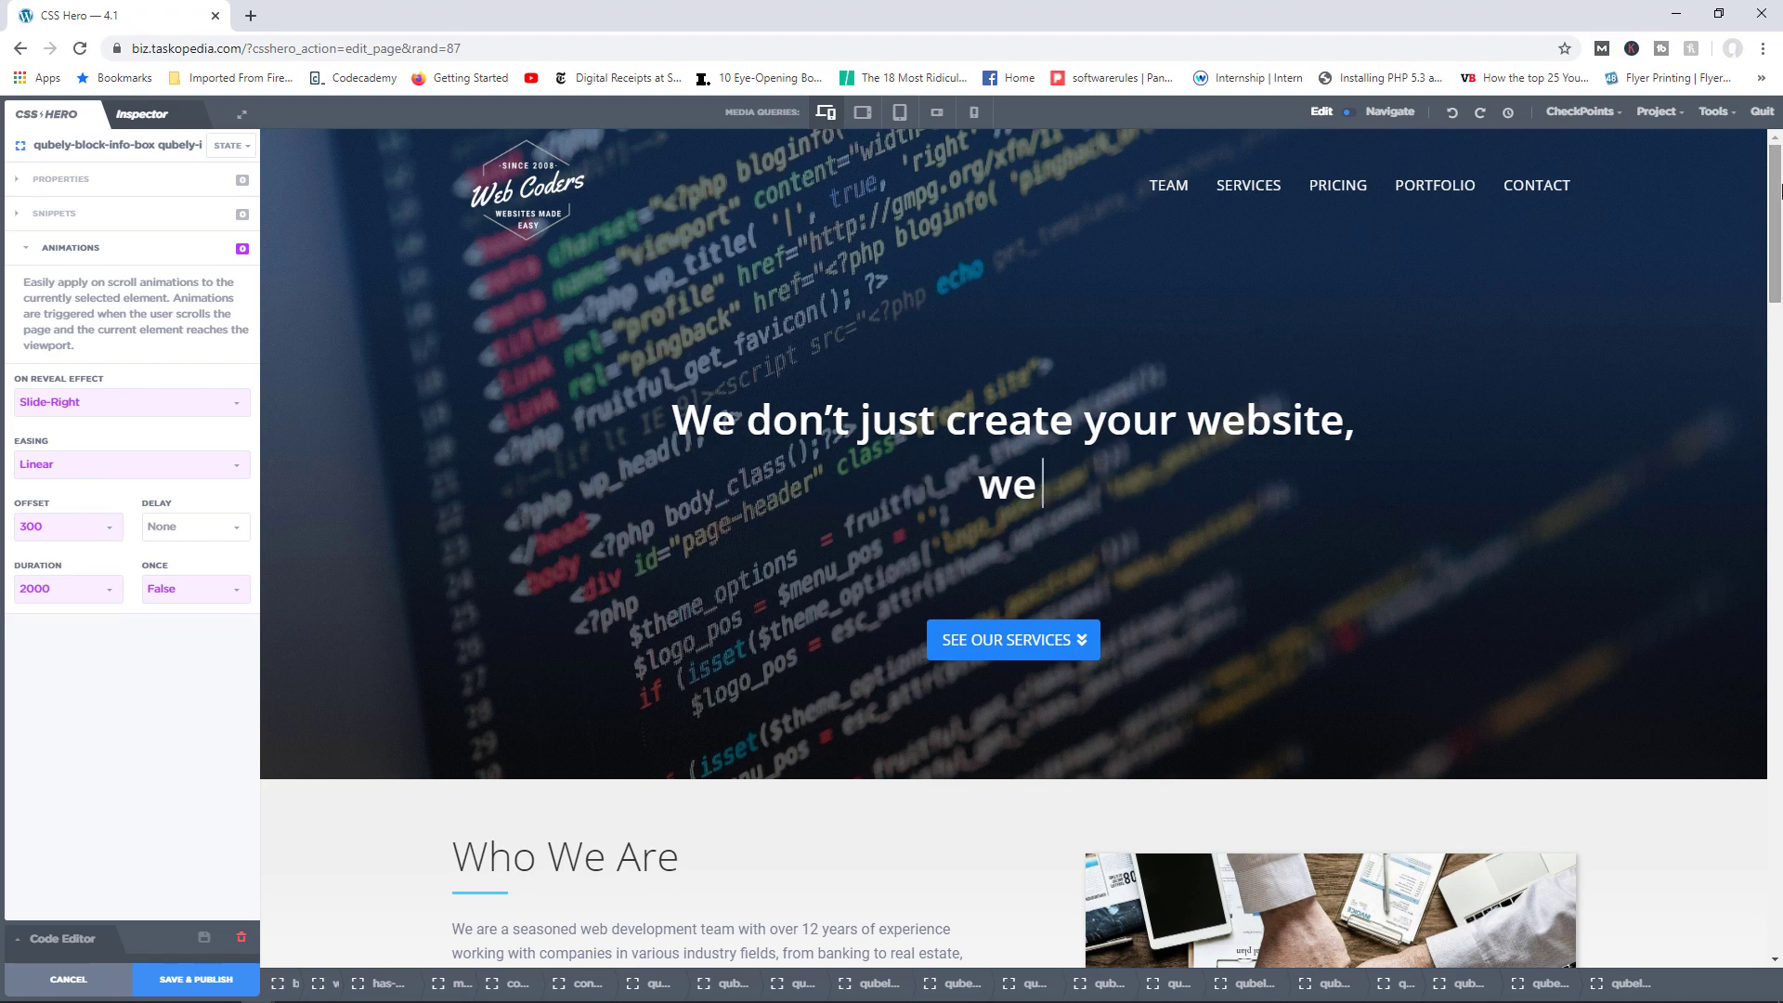
scroll(1780, 230, down, 4)
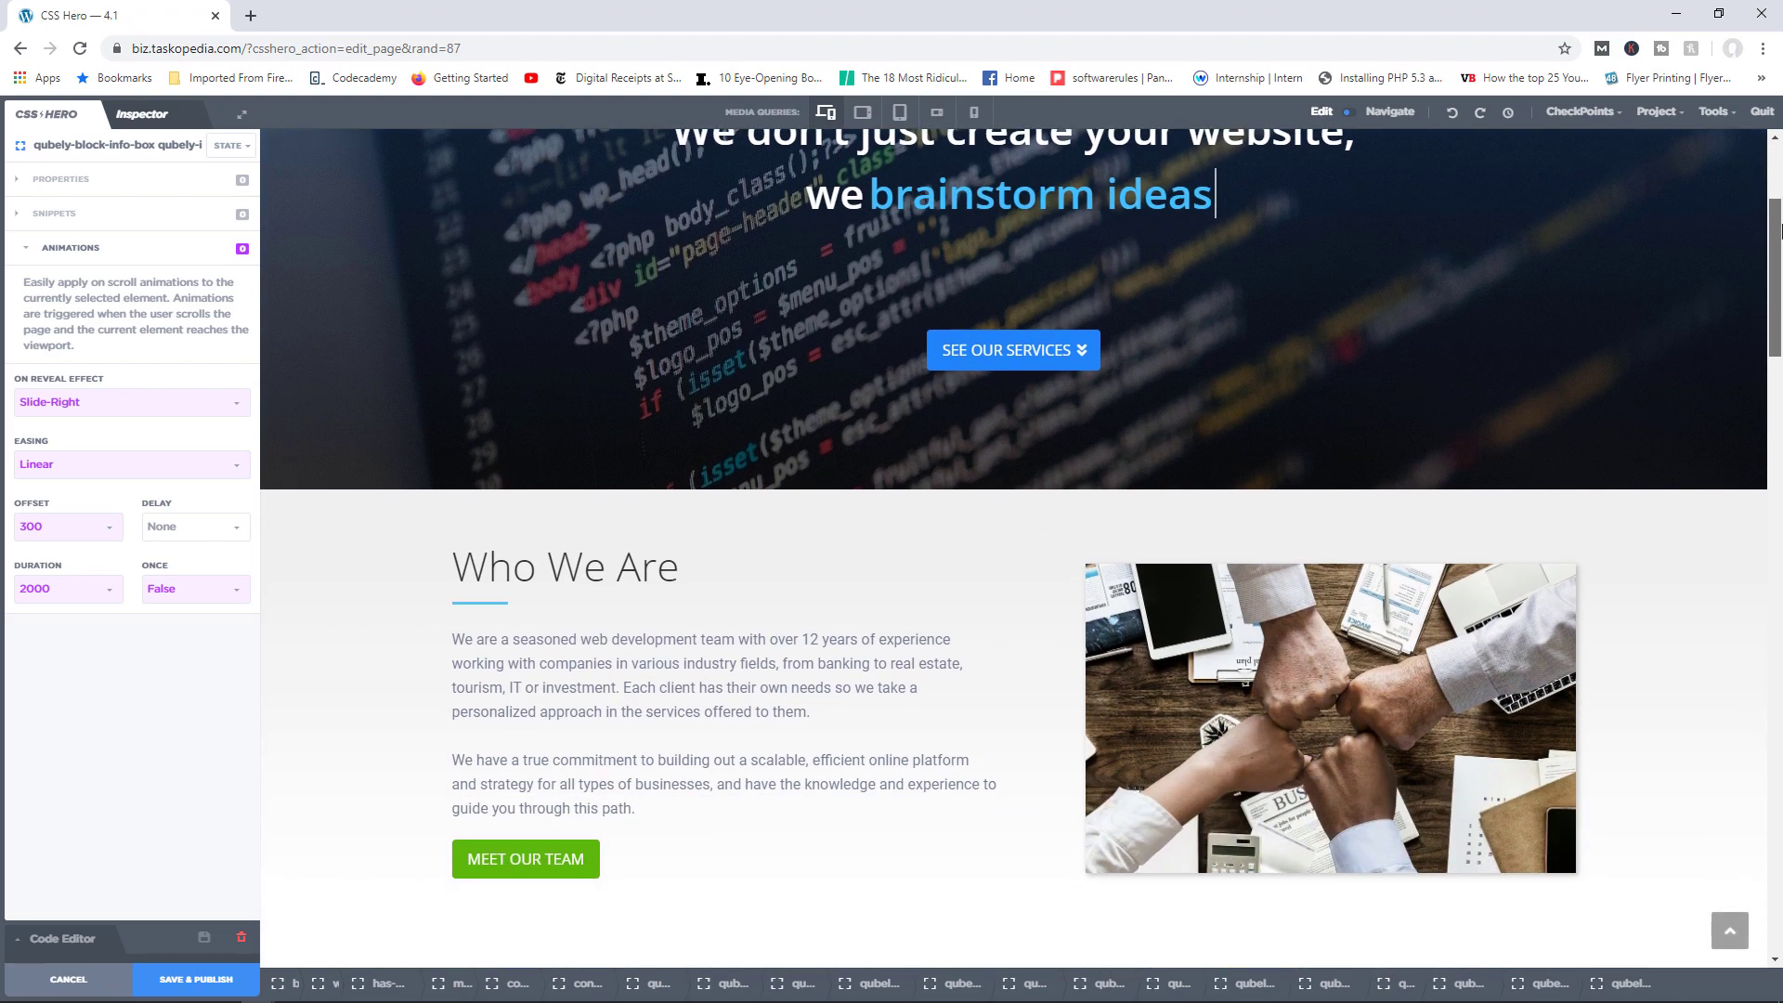
drag(1780, 230, 1779, 396)
drag(1775, 455, 1775, 590)
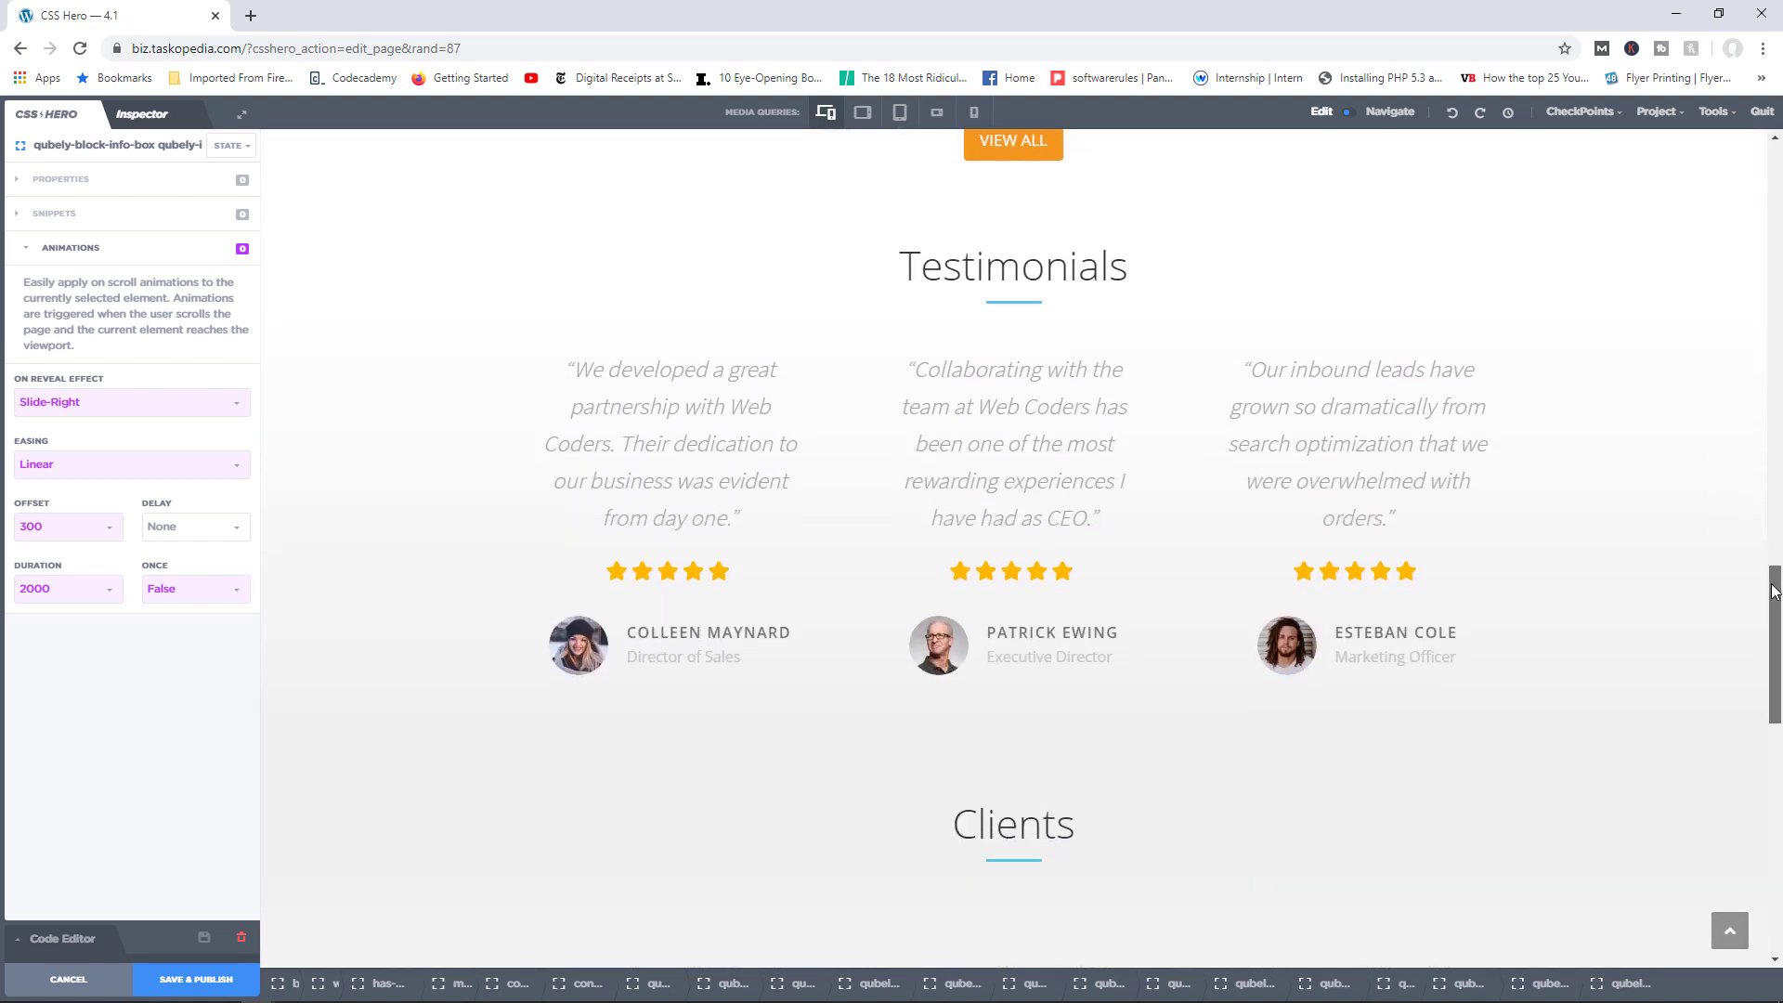
drag(1776, 591, 1775, 600)
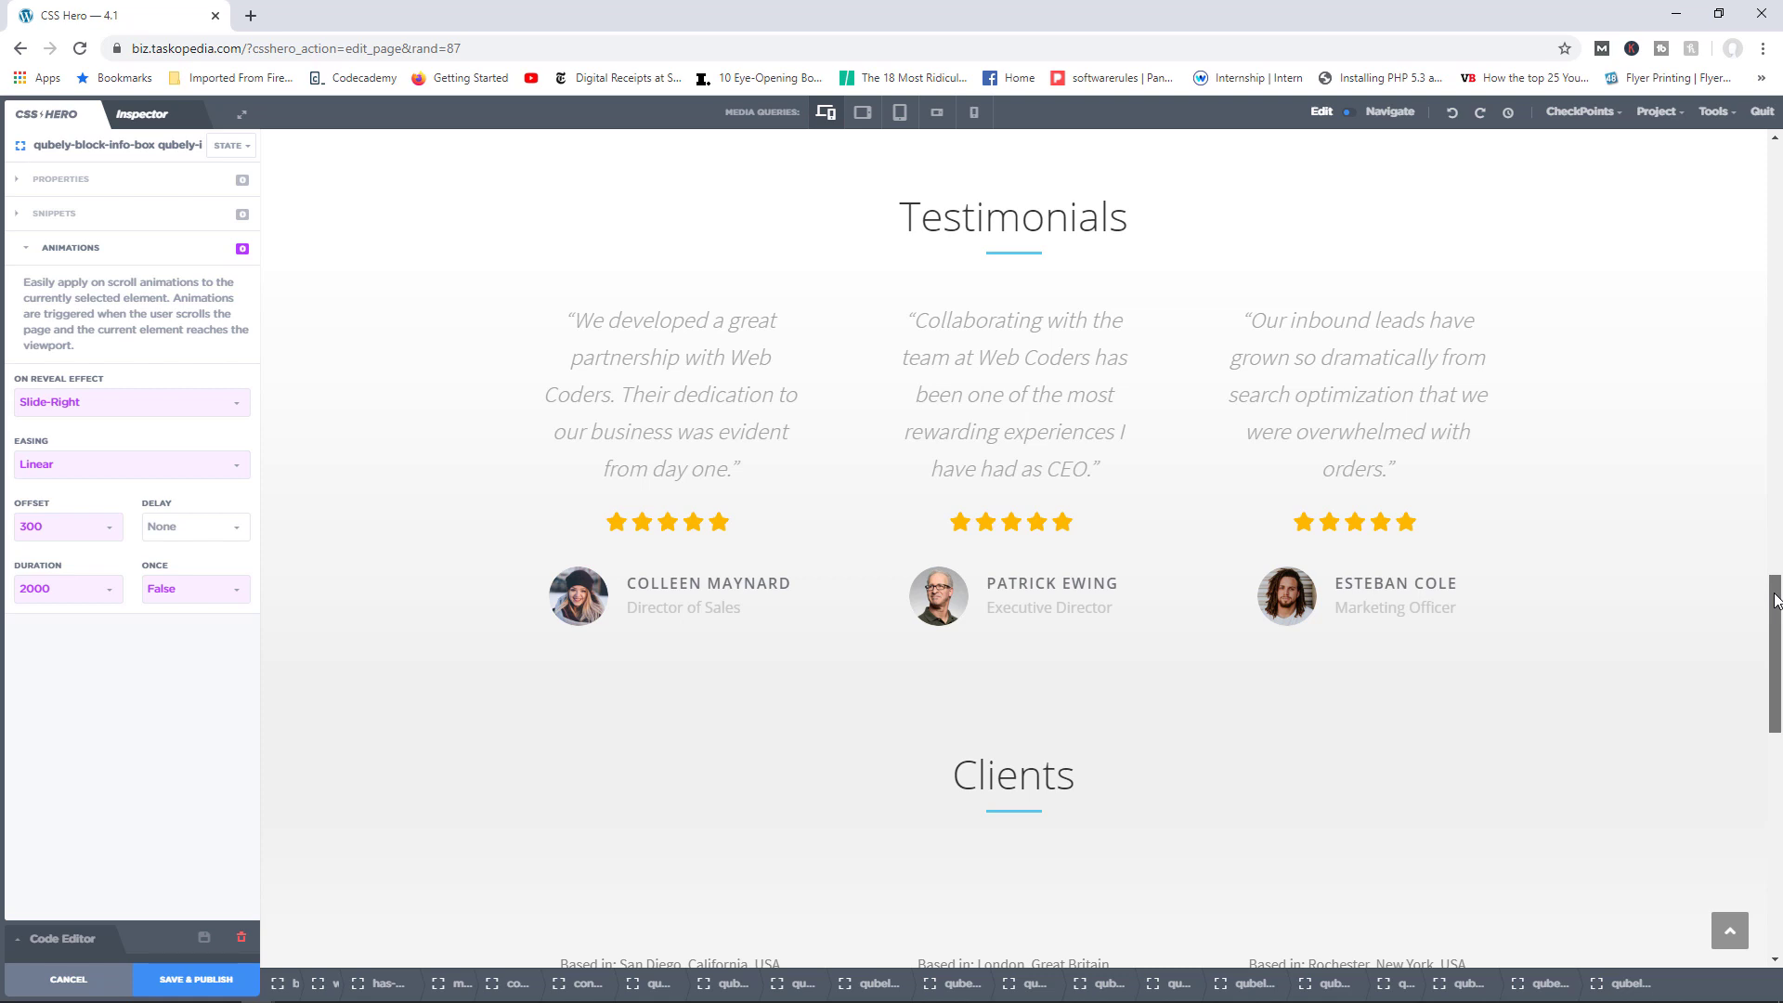
drag(1775, 601, 1775, 620)
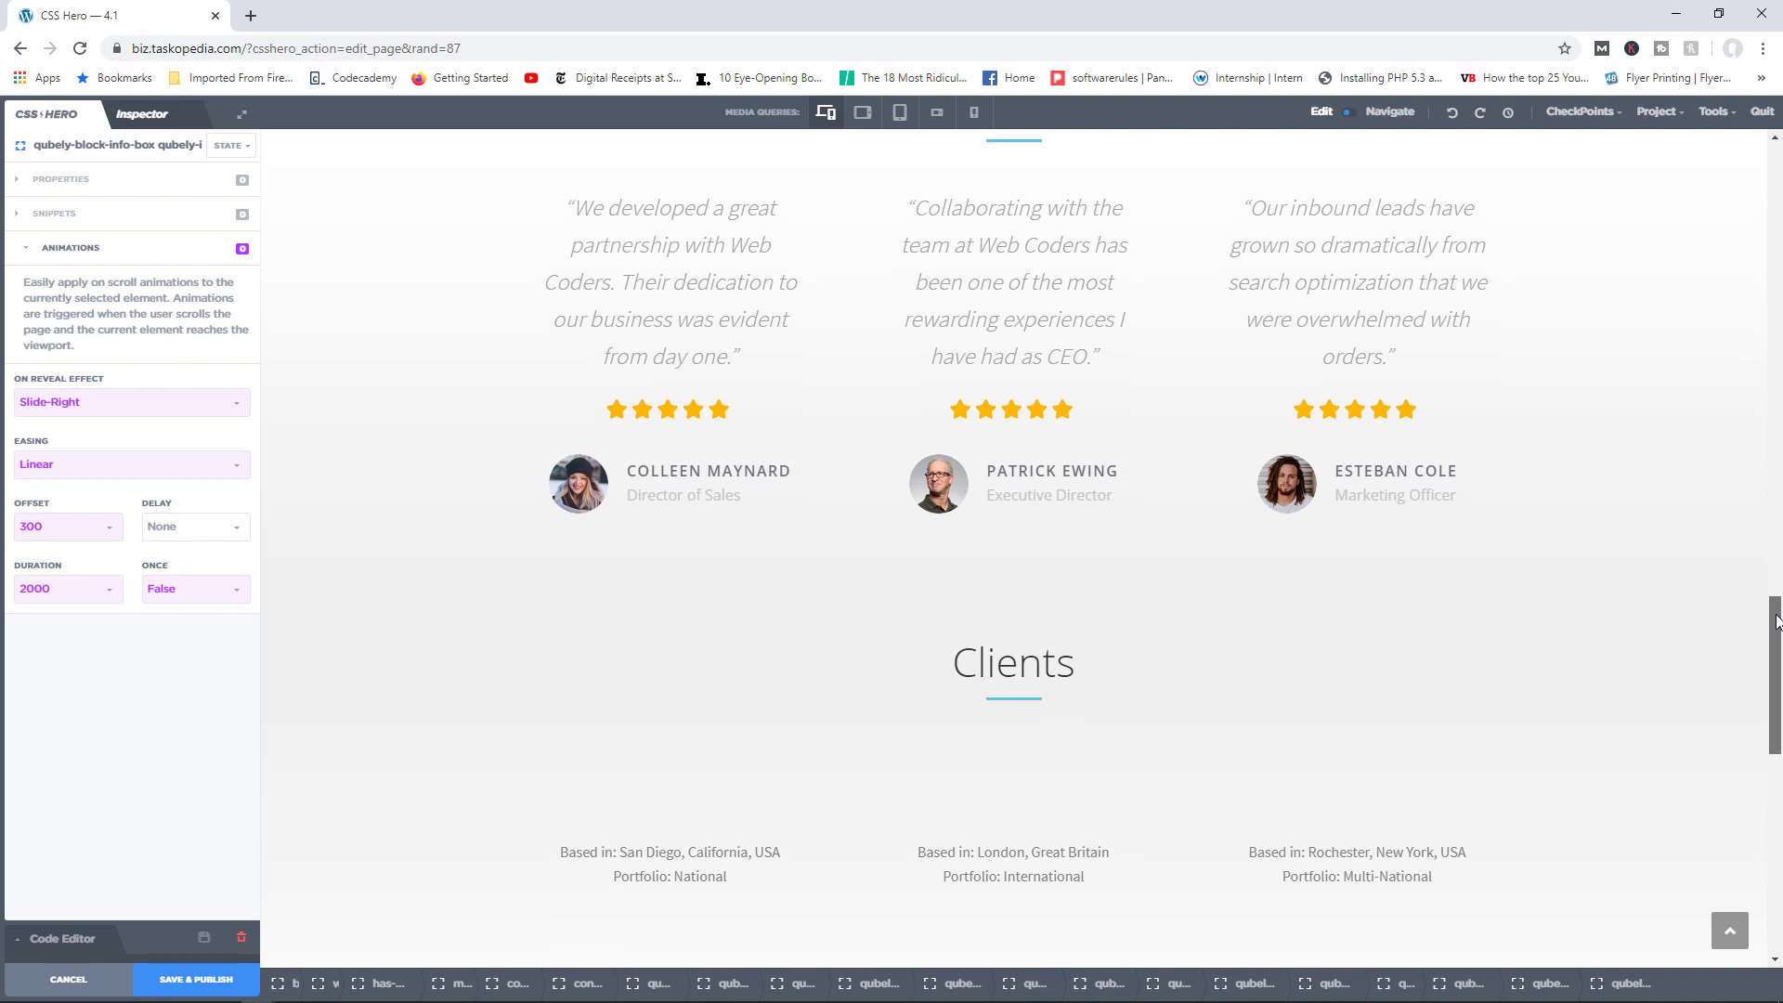
drag(1775, 620, 1778, 688)
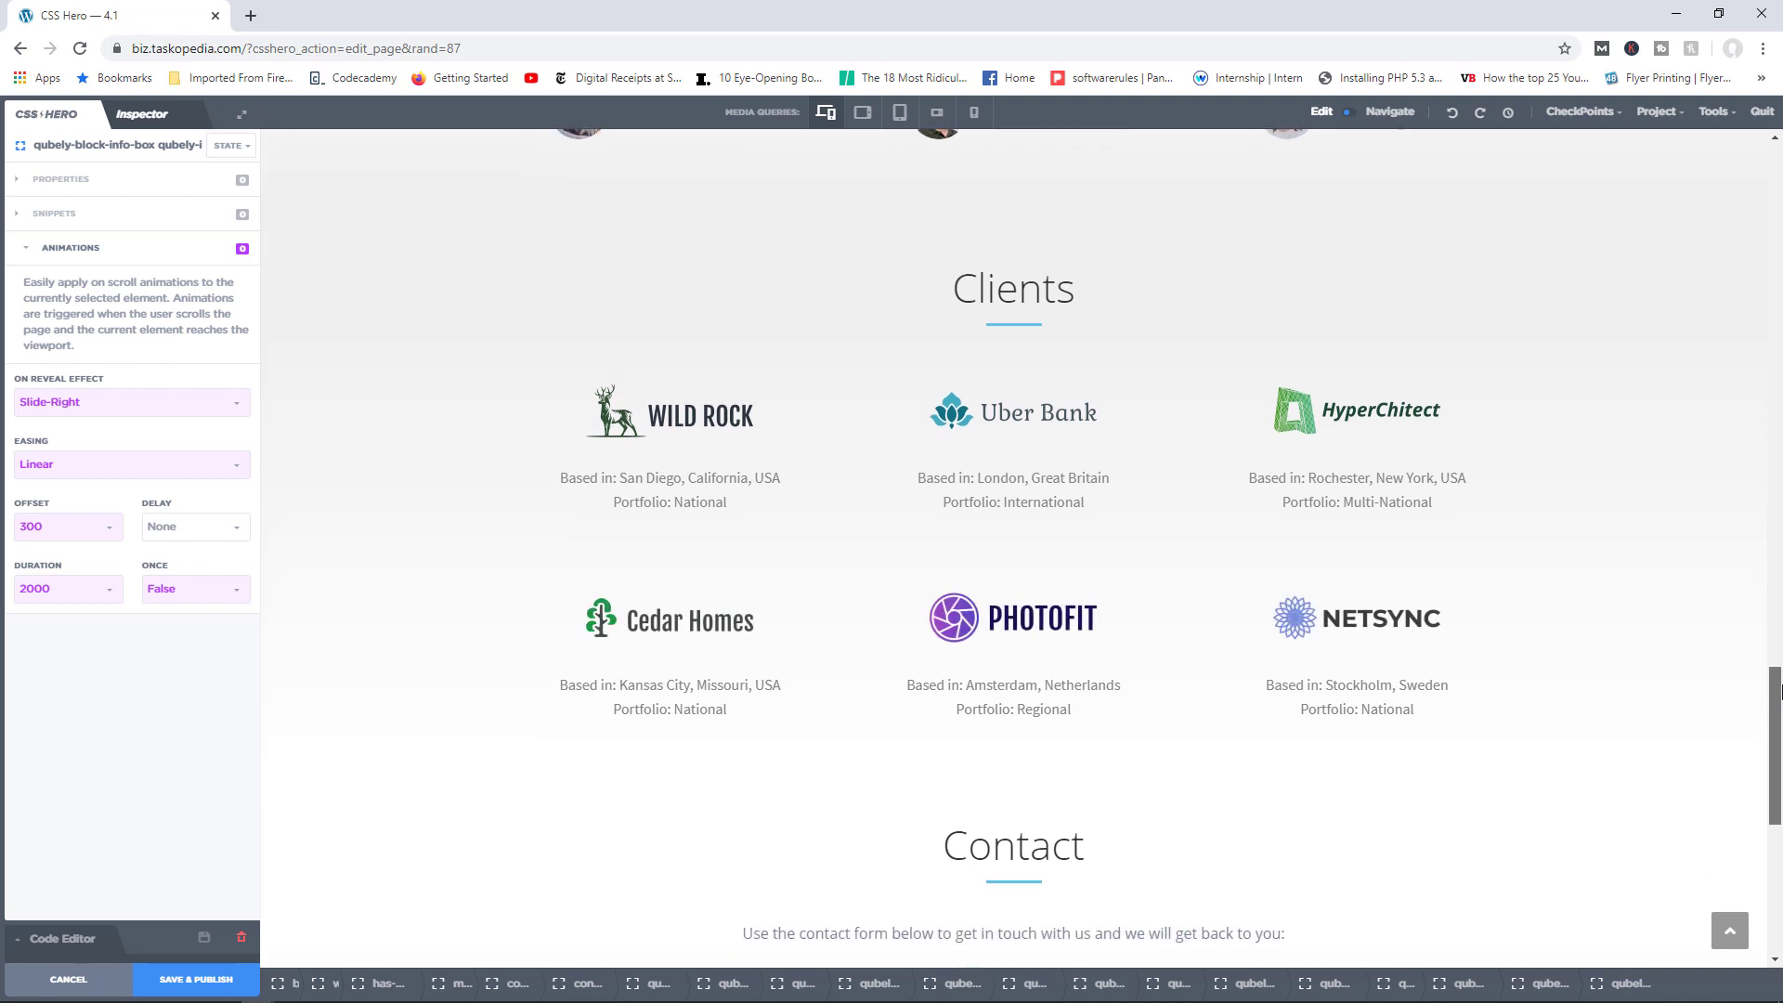
drag(1778, 689, 1778, 168)
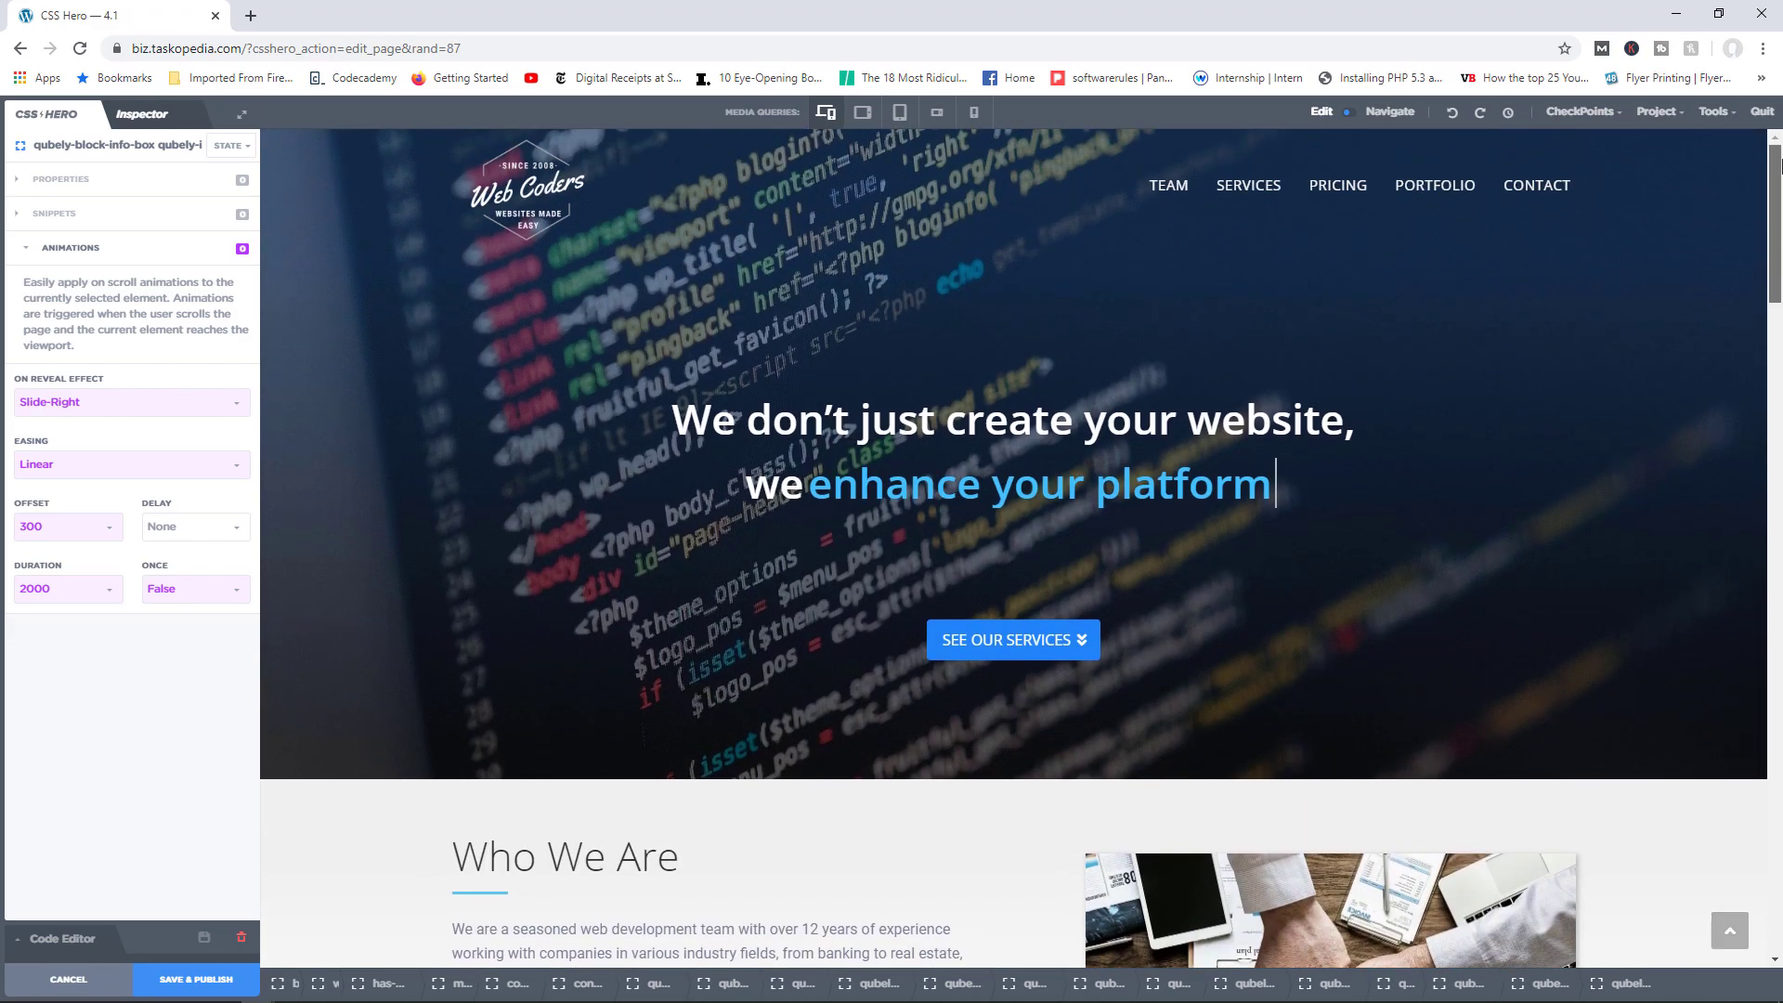
Review the On Reveal Effect options, reselect Slide-Right for the client logo, then deselect it
click(237, 403)
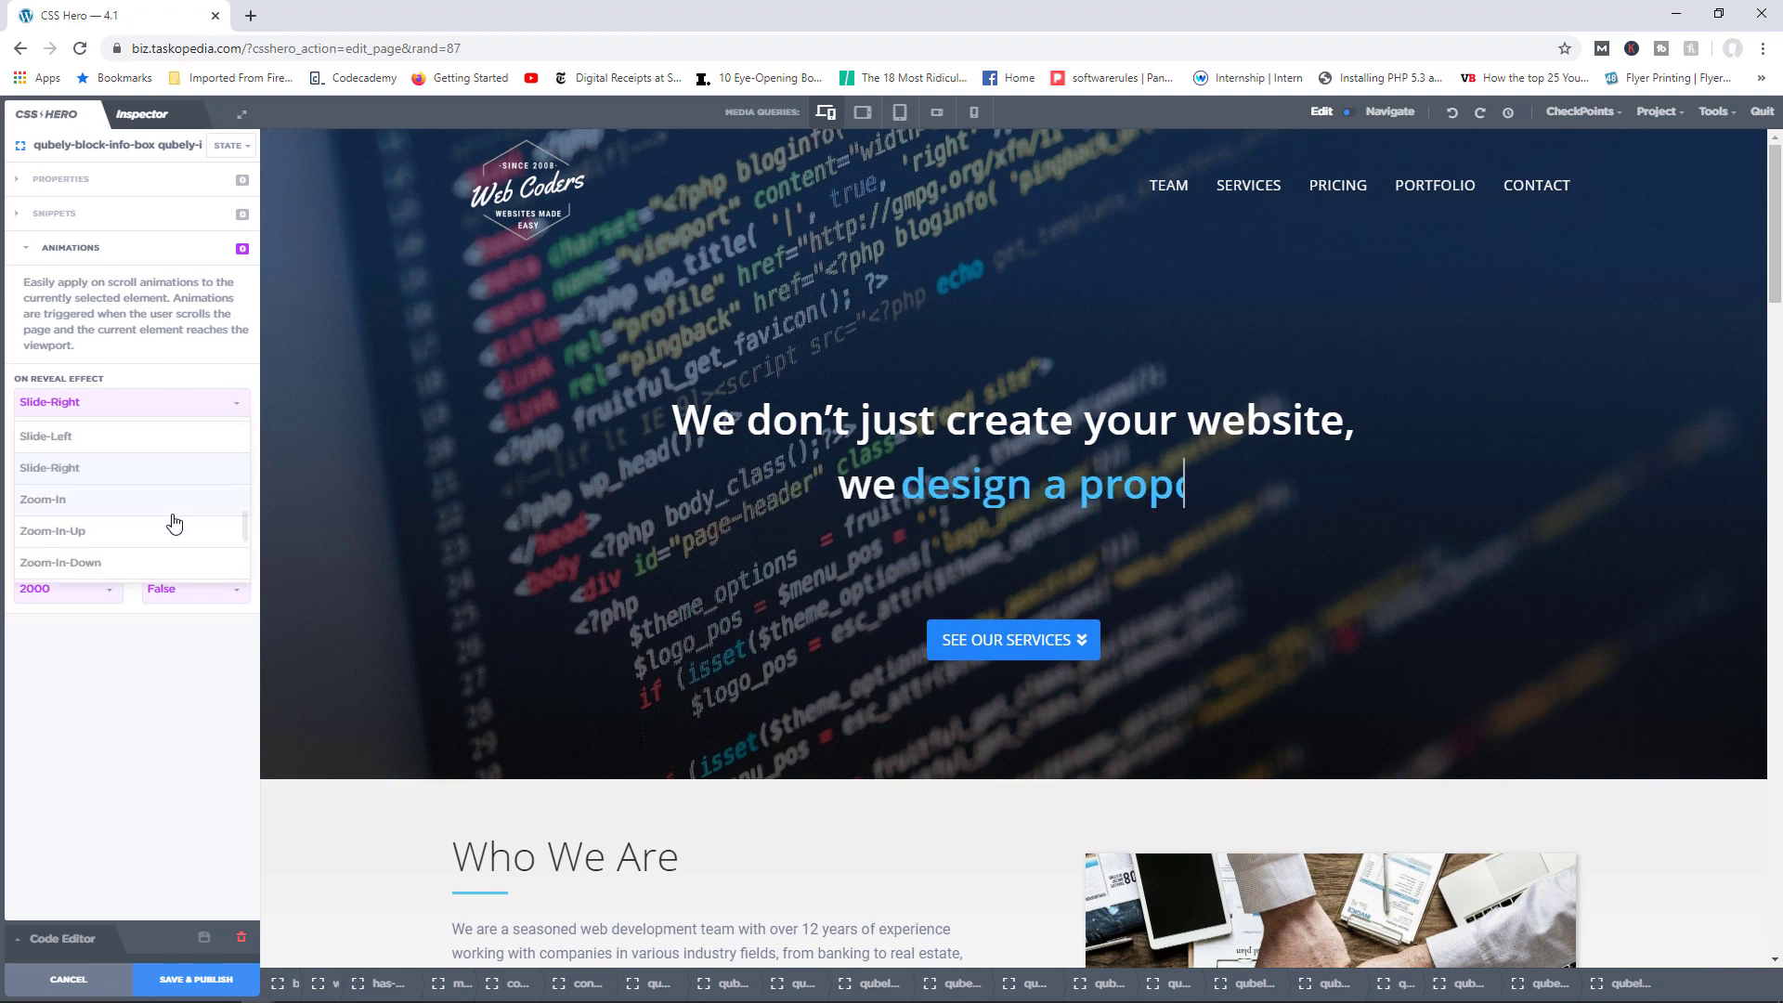
scroll(176, 506, up, 3)
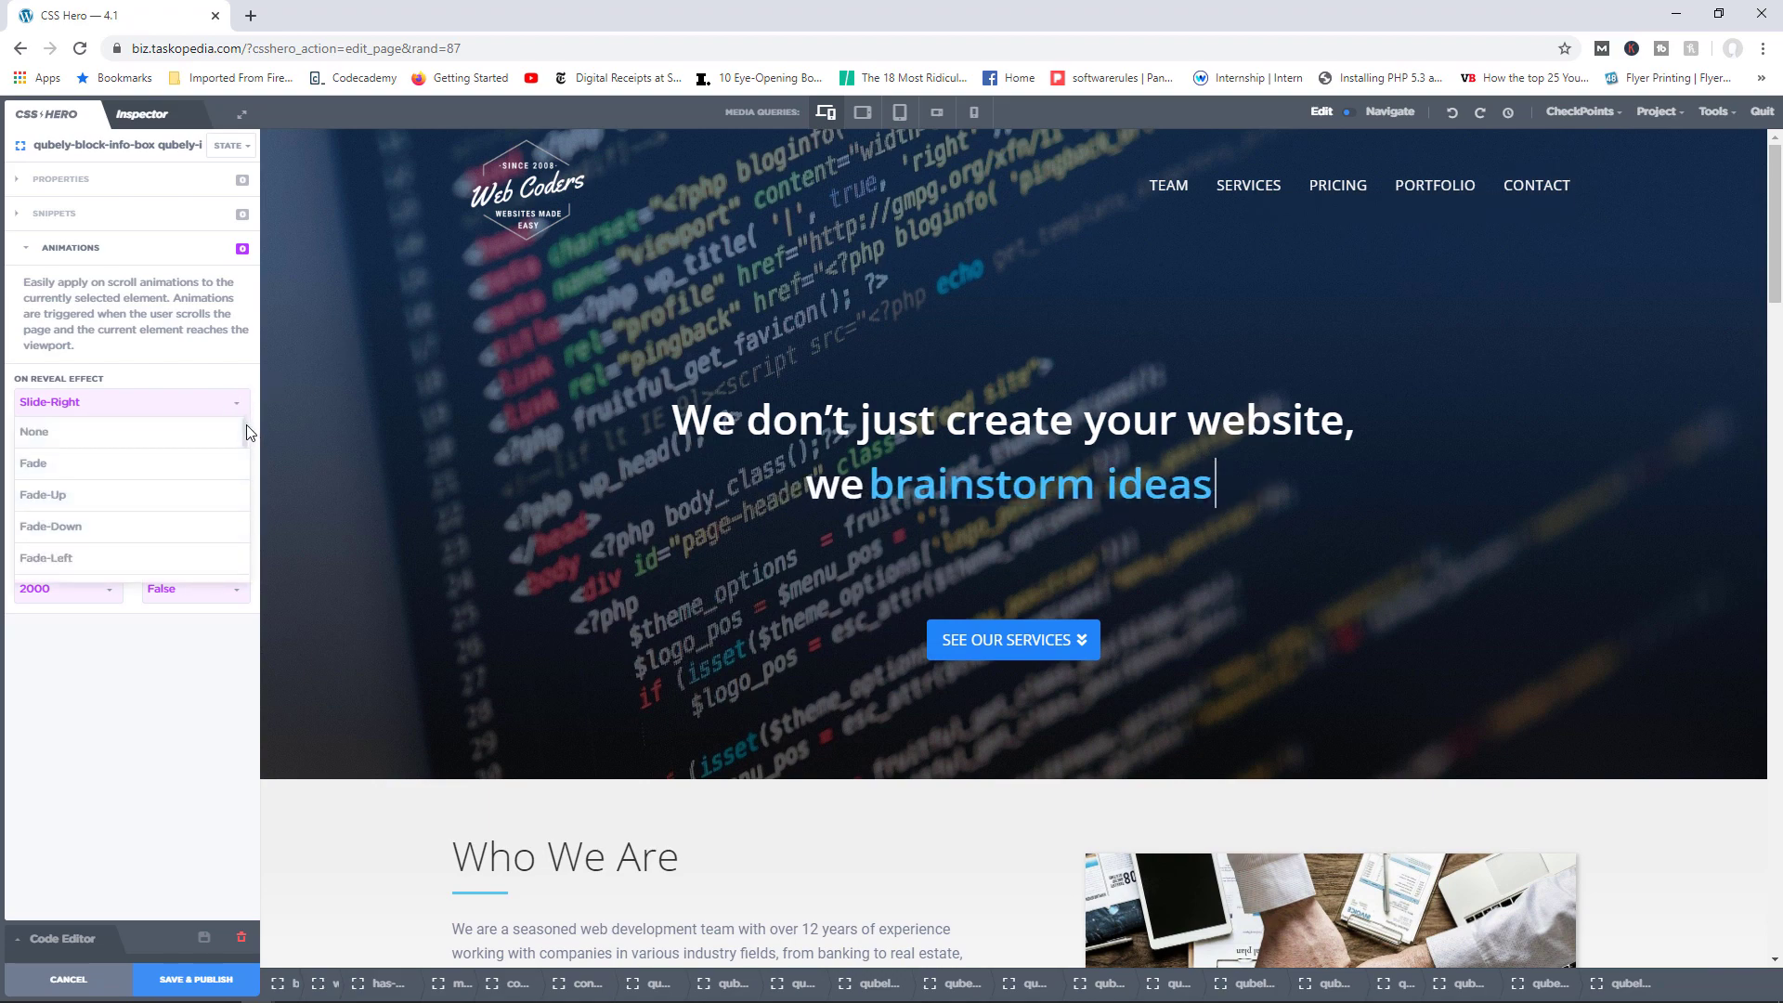
drag(243, 426, 243, 530)
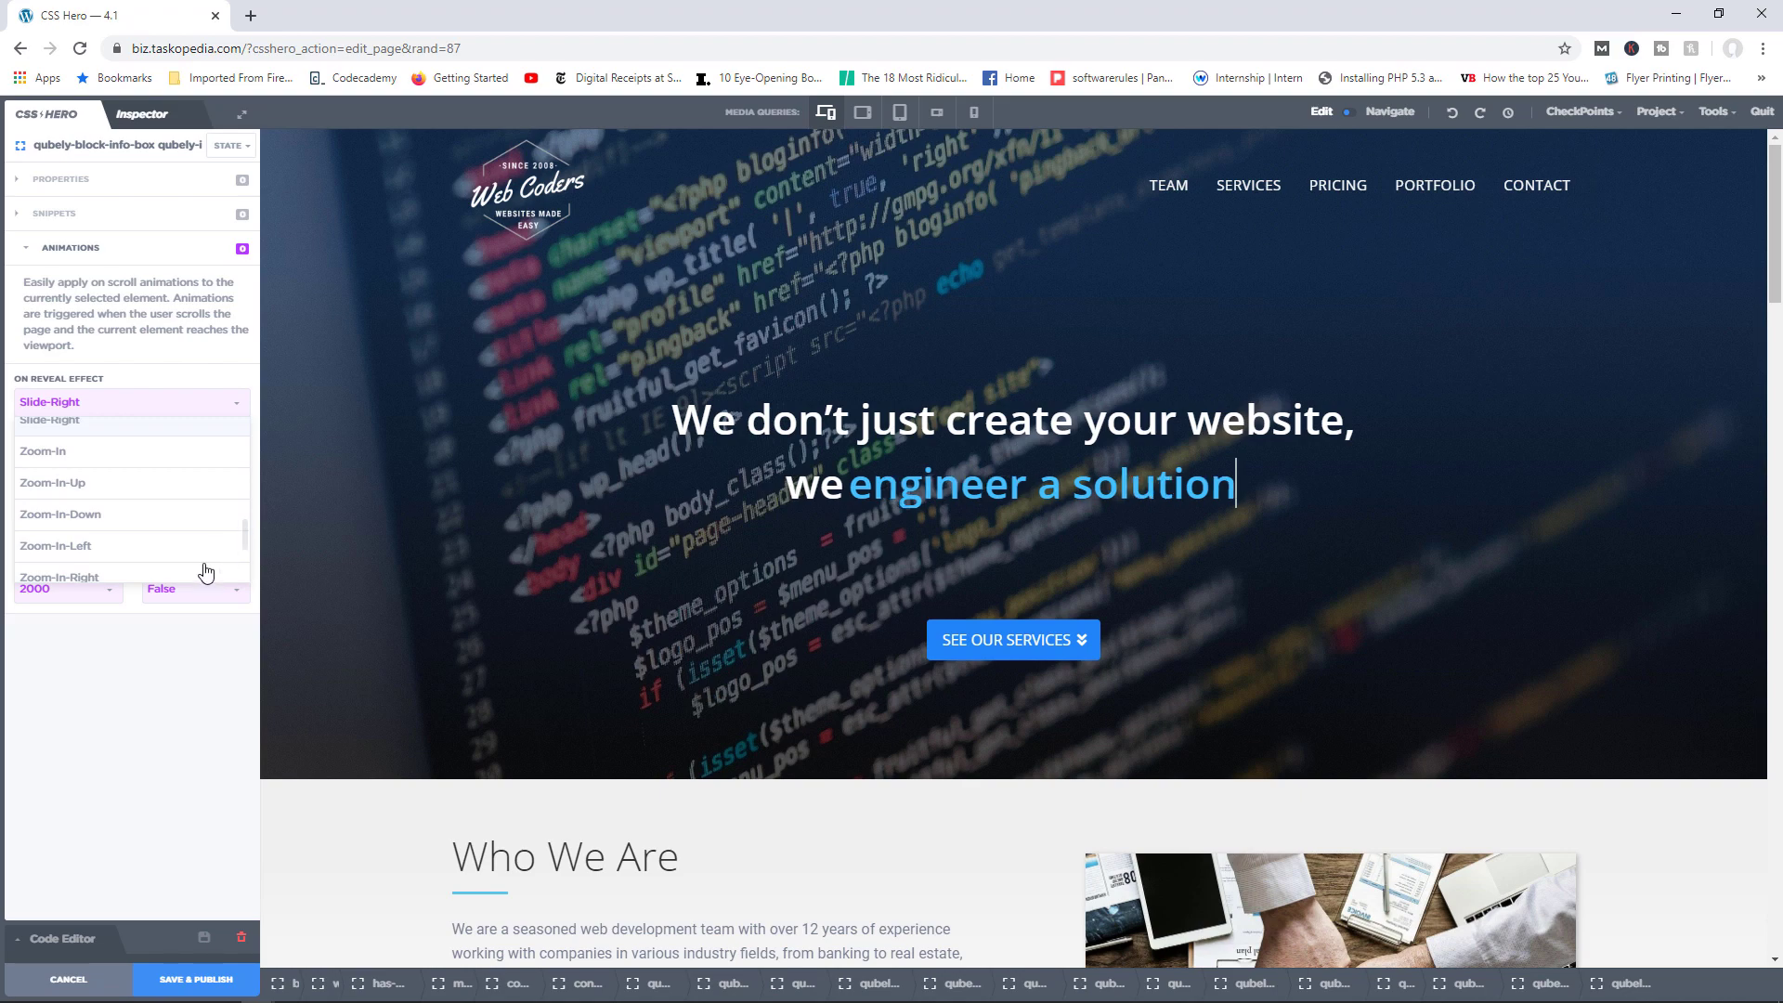
click(226, 427)
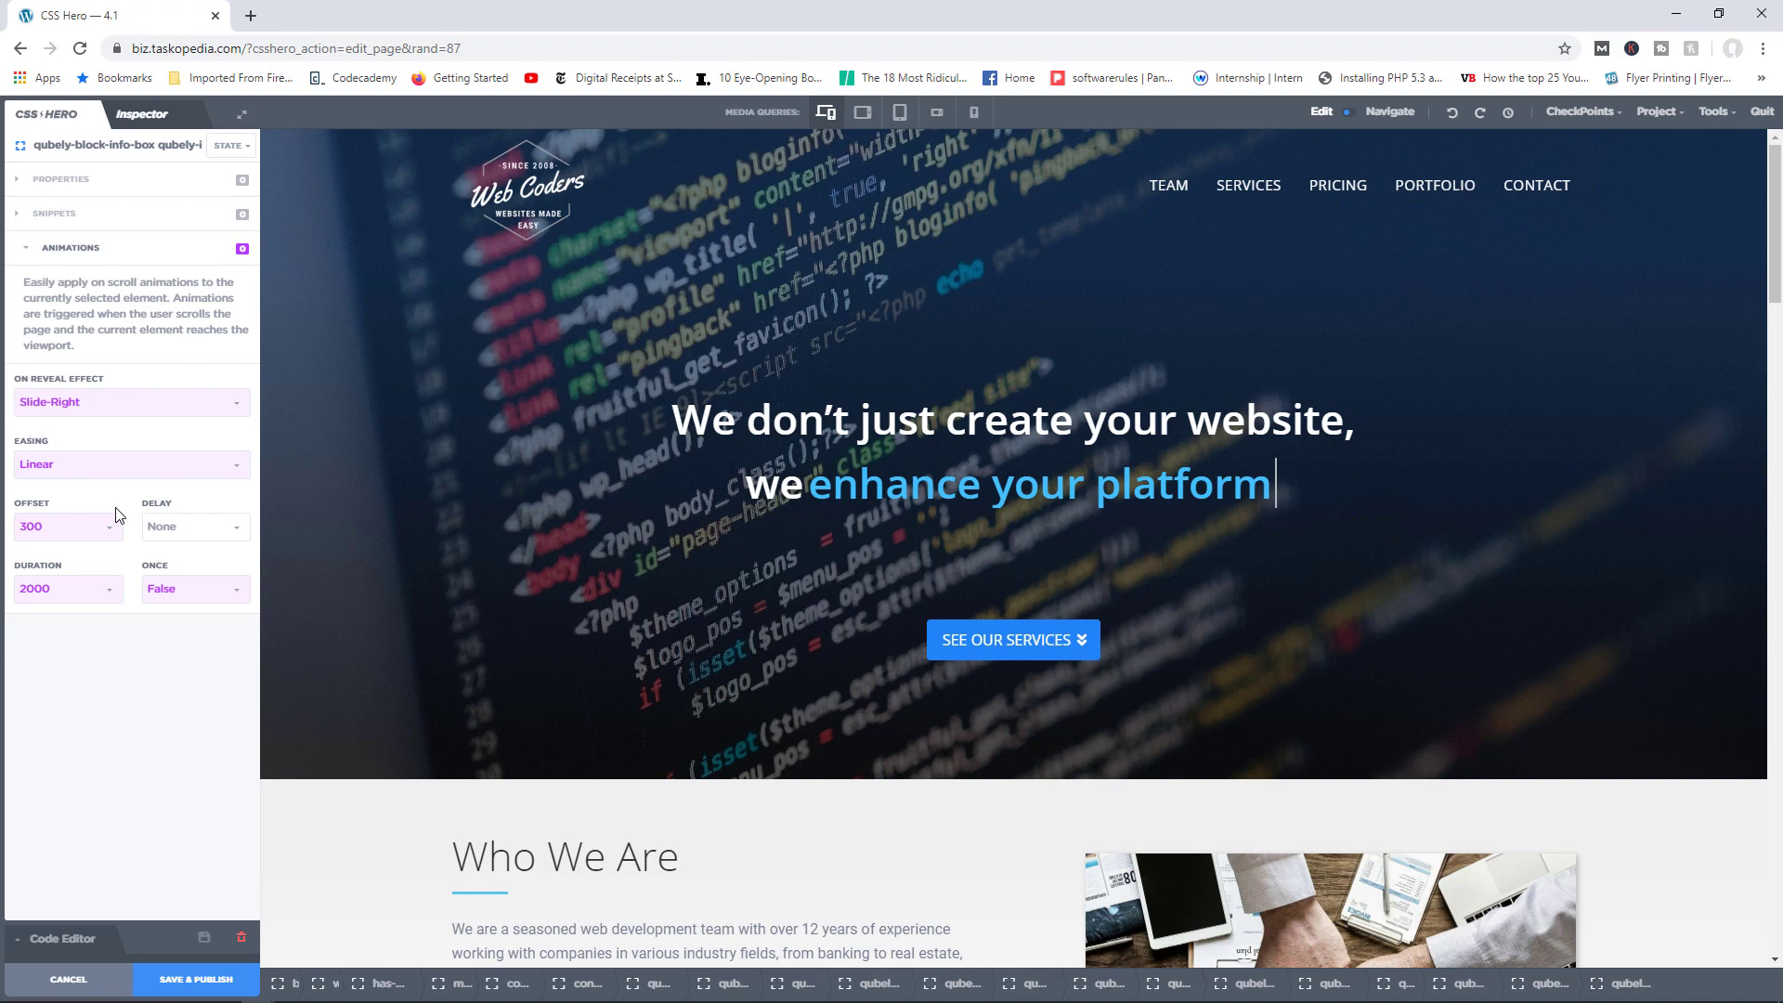
key(Escape)
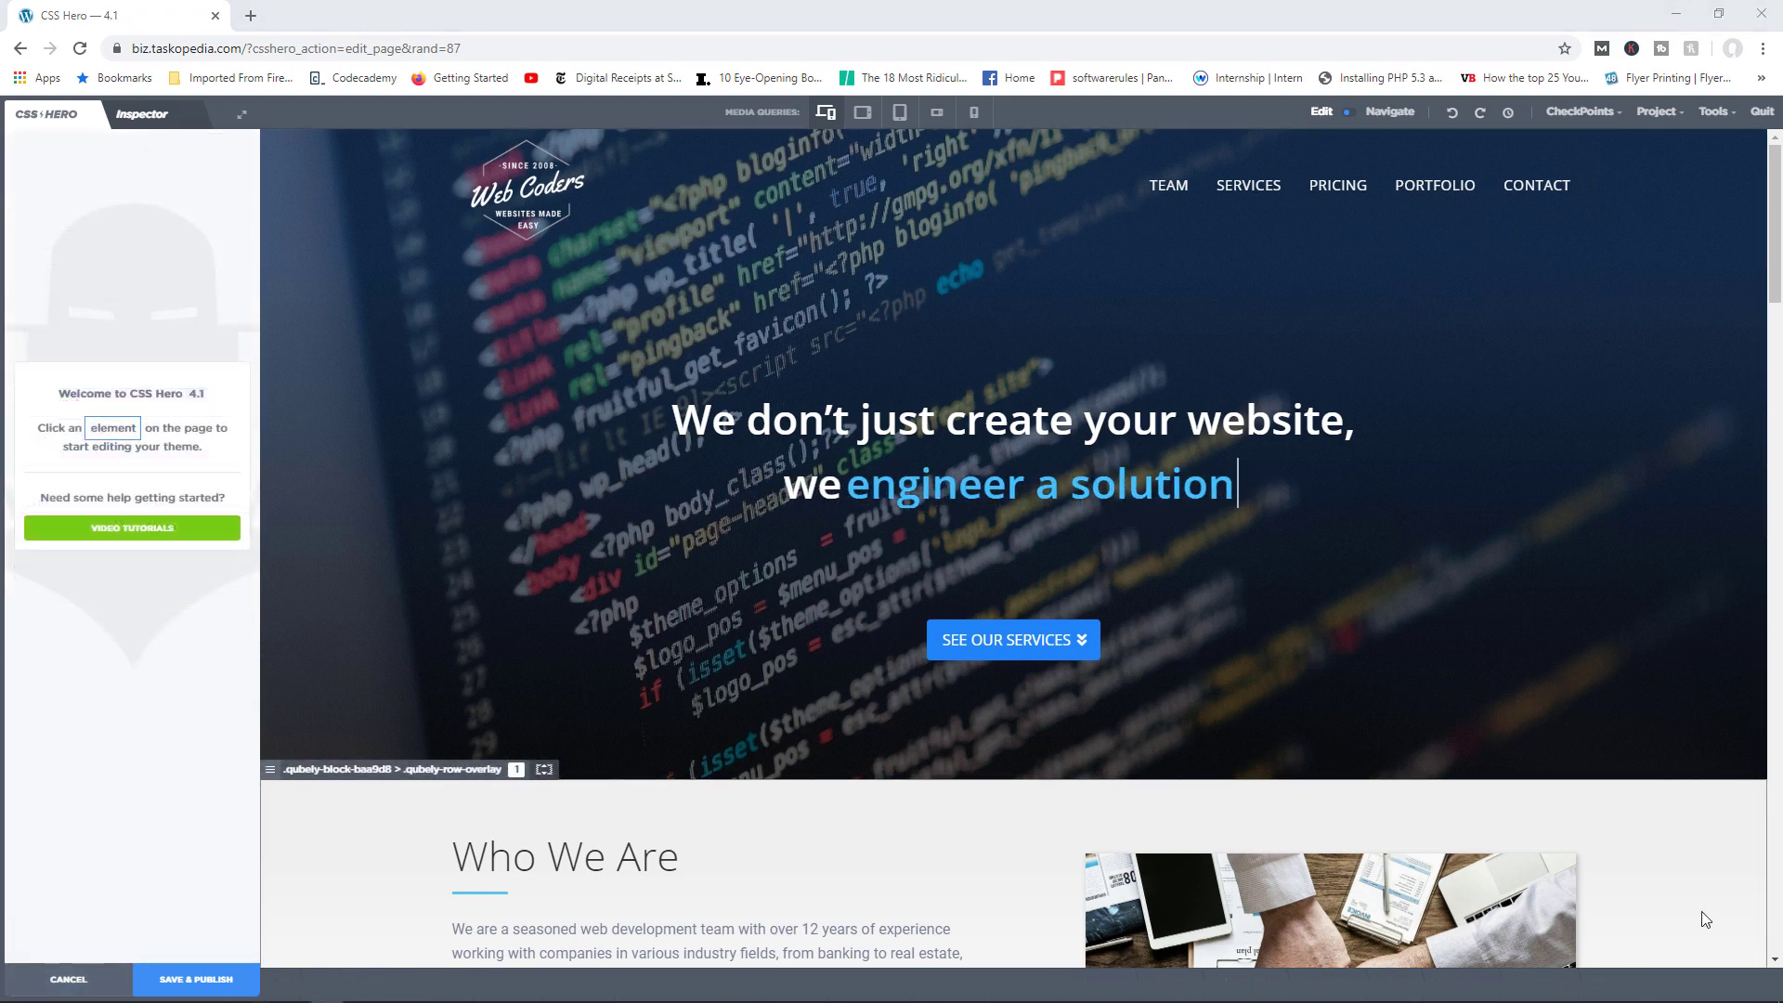